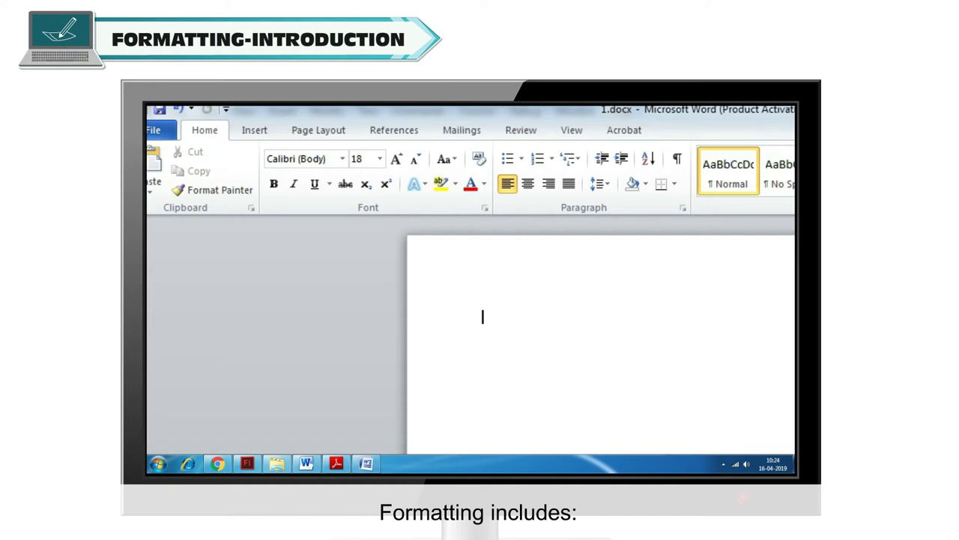
- Open the font face list, switch on italic, and show the underline style choices
left_click(341, 159)
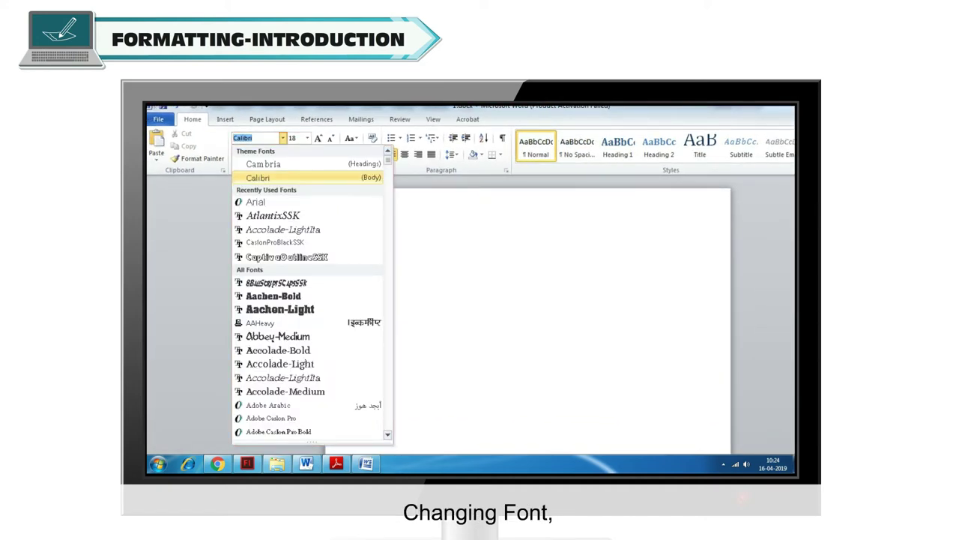
key("ctrl+i")
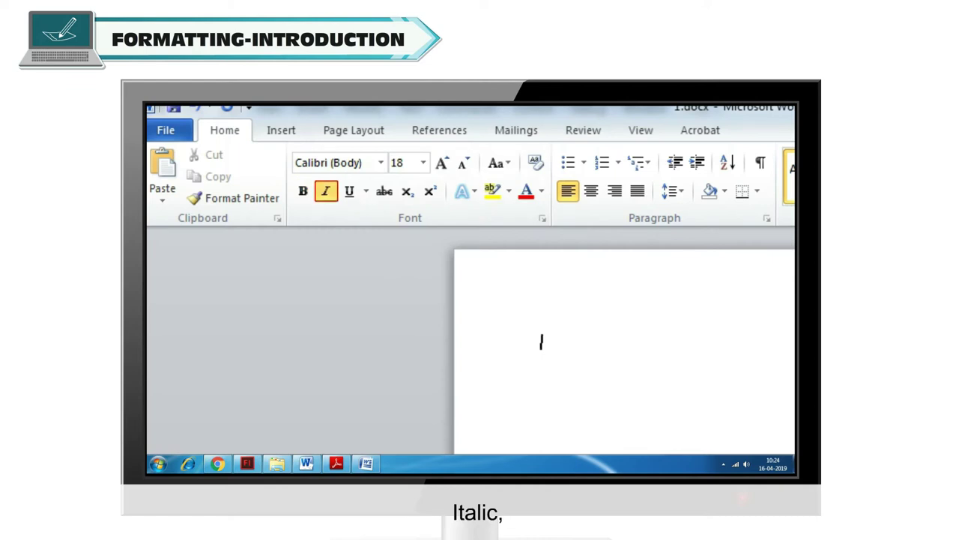
key("alt+h")
key("3")
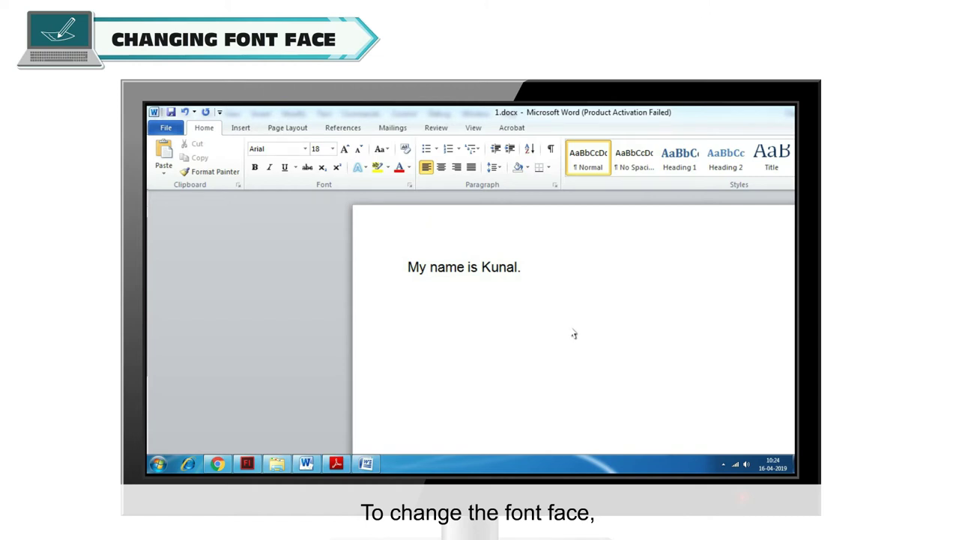
- Change the whole name sentence from Arial to the Accolade-Light font
left_click_drag(407, 269, 518, 292)
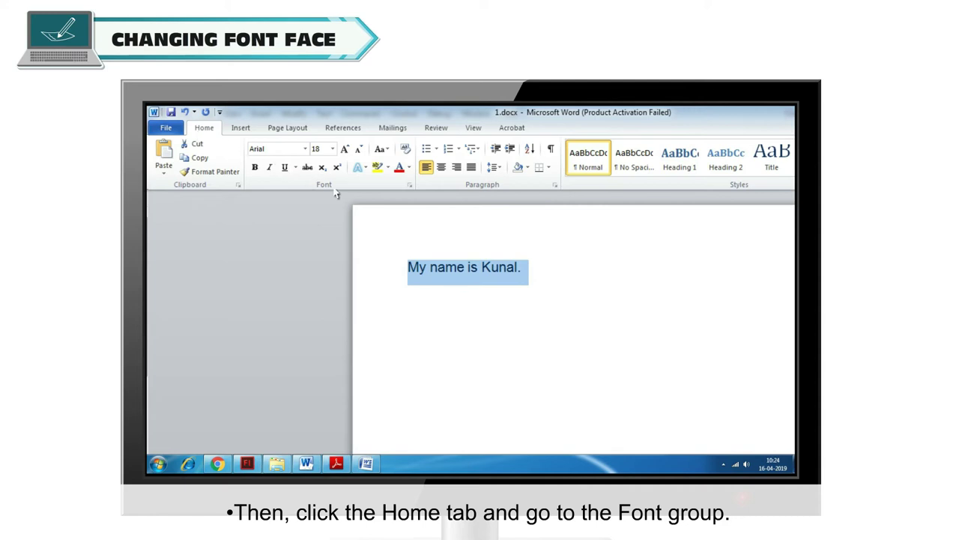
left_click(305, 153)
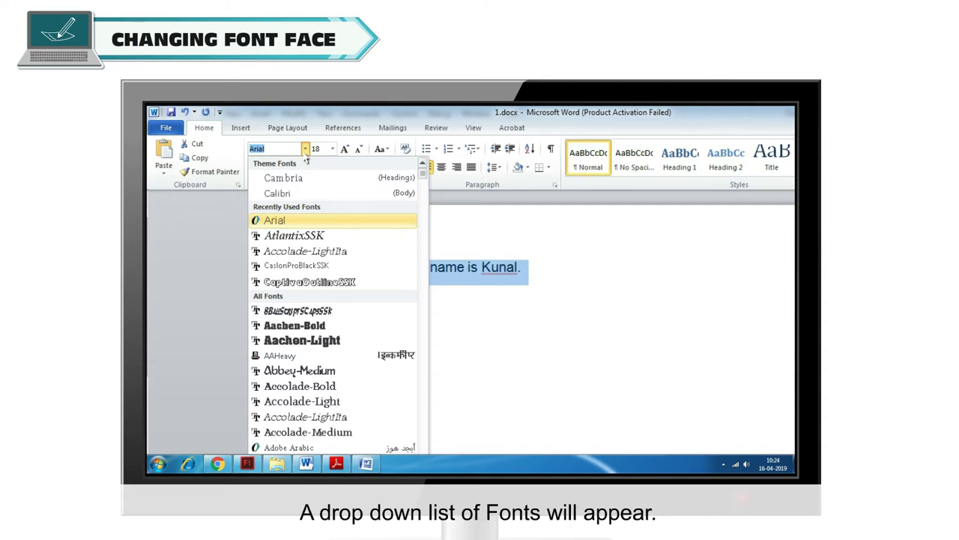
left_click(391, 406)
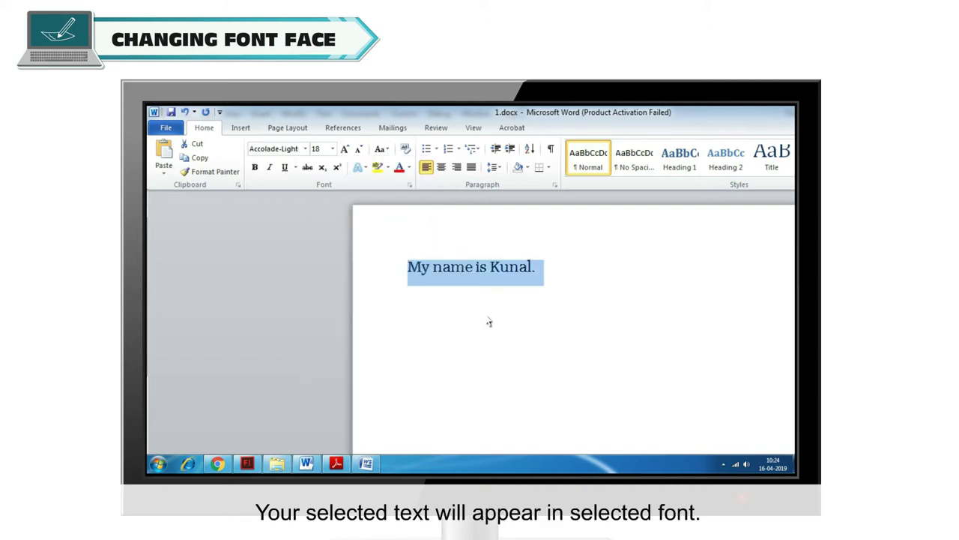
left_click(528, 306)
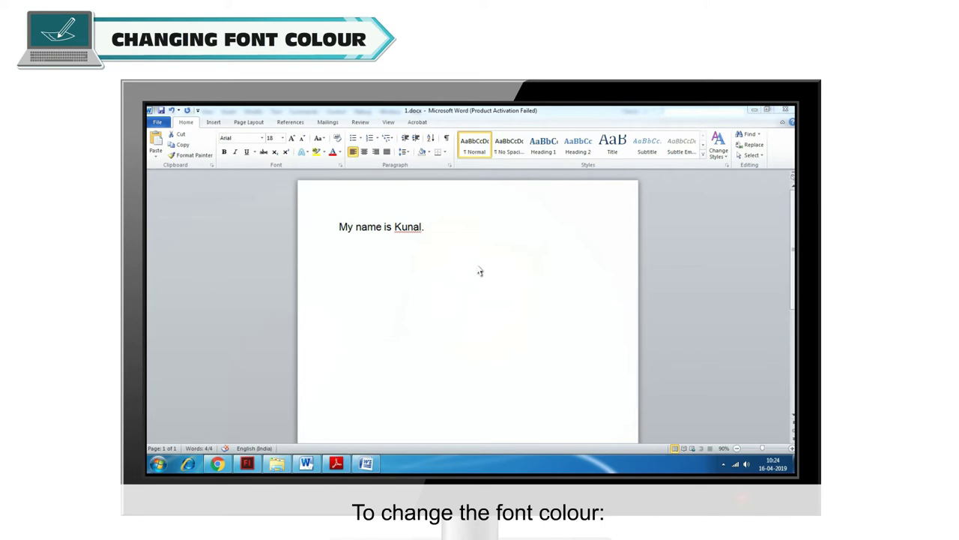
- Select the full name sentence and give it the standard orange font colour
left_click_drag(338, 225, 348, 237)
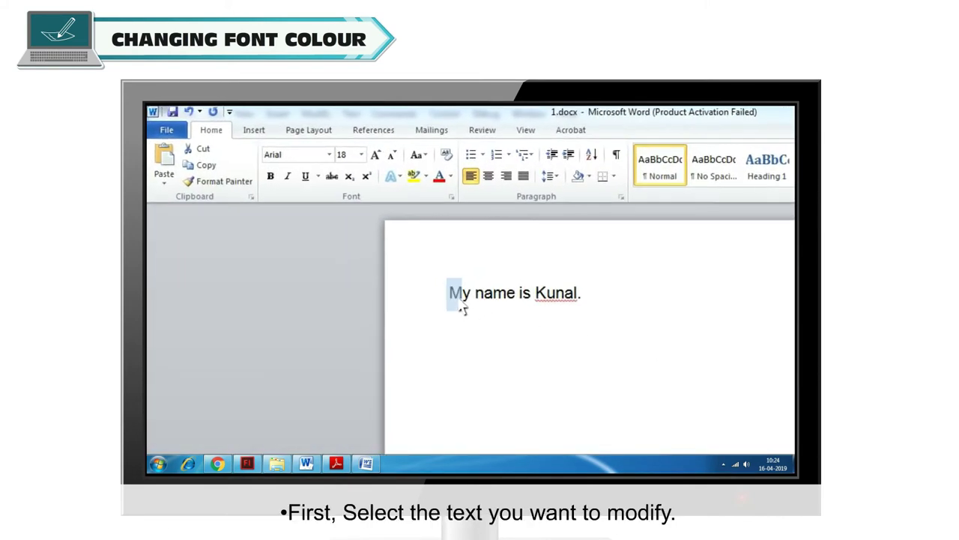
left_click_drag(463, 309, 575, 329)
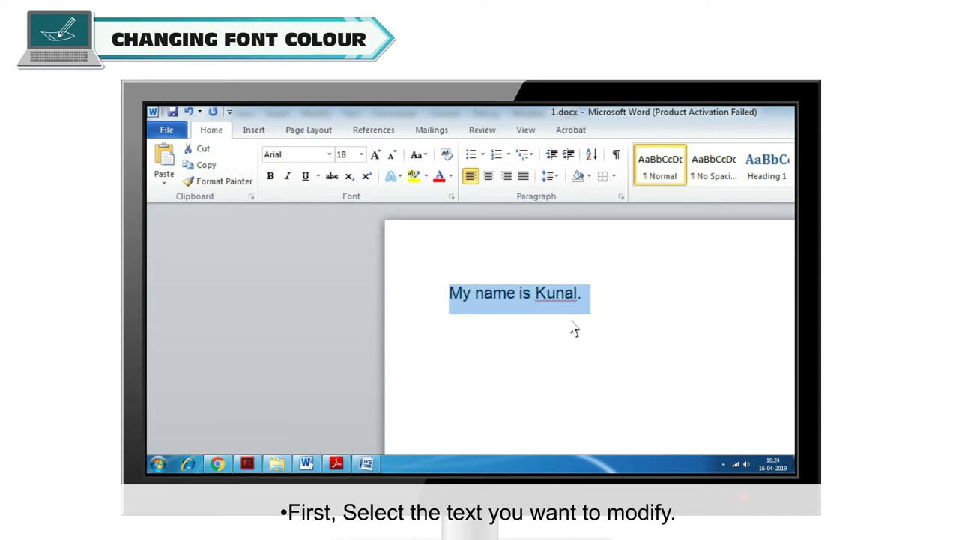
left_click(451, 176)
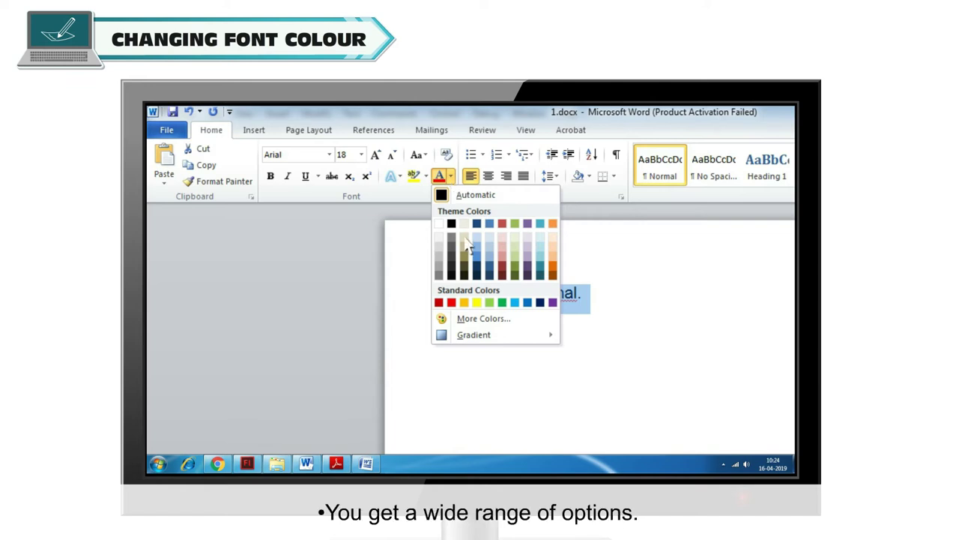
left_click(464, 302)
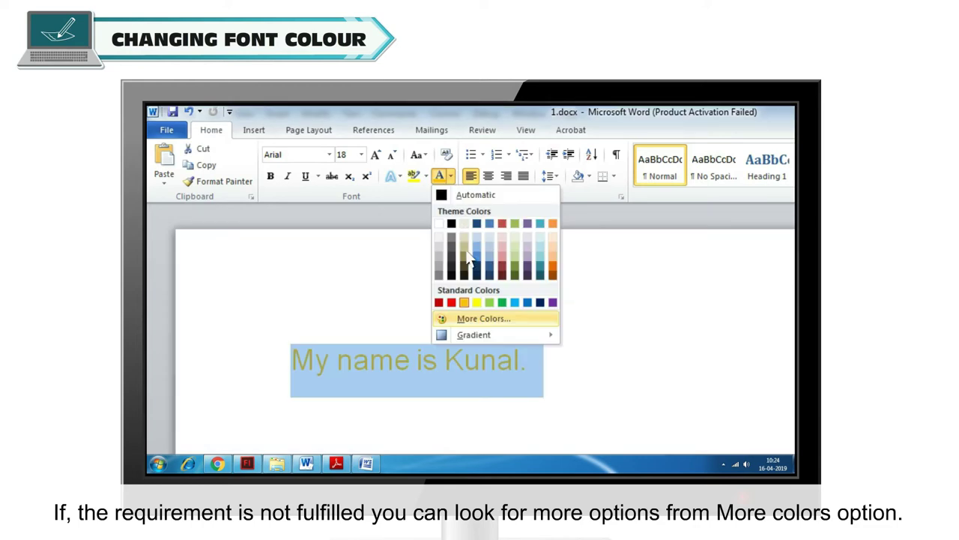
- Recolour the sentence with a custom blue, RGB 14, 41, 242
left_click(485, 327)
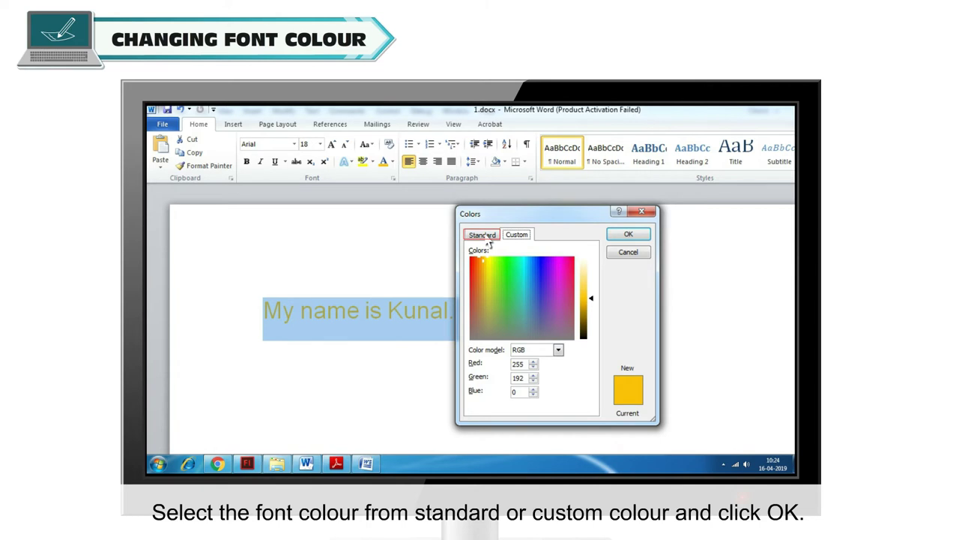
left_click(540, 264)
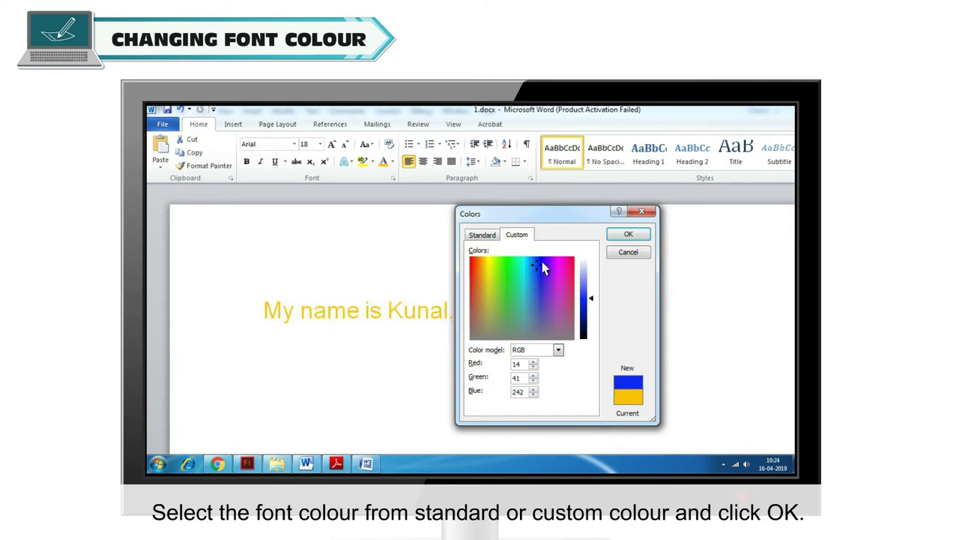
left_click(628, 234)
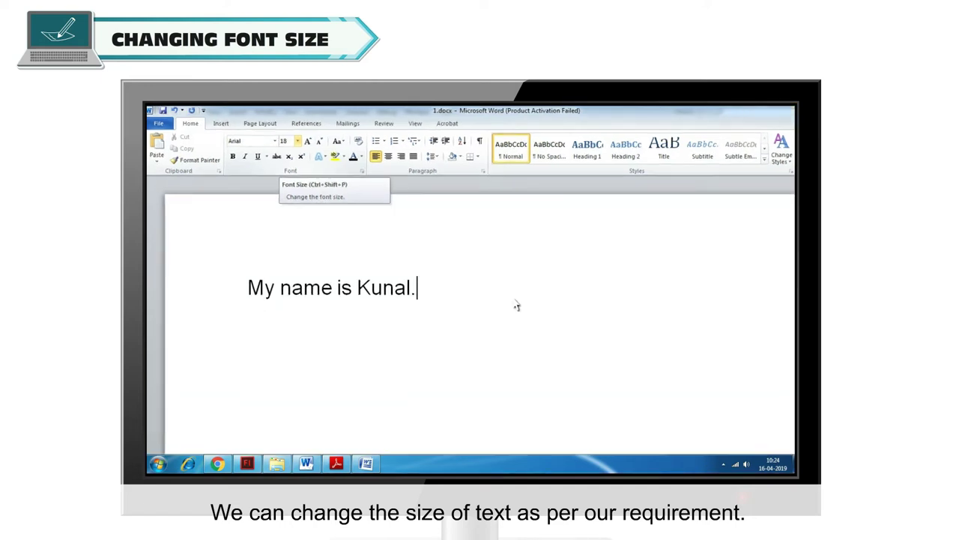
- Select all and set the name sentence's font size to 26 pt
key("ctrl+a")
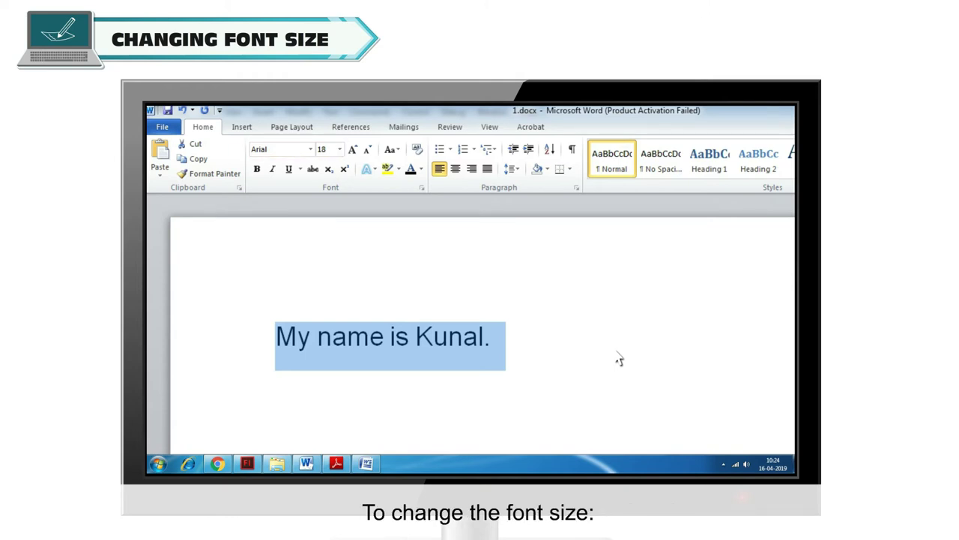
left_click(339, 150)
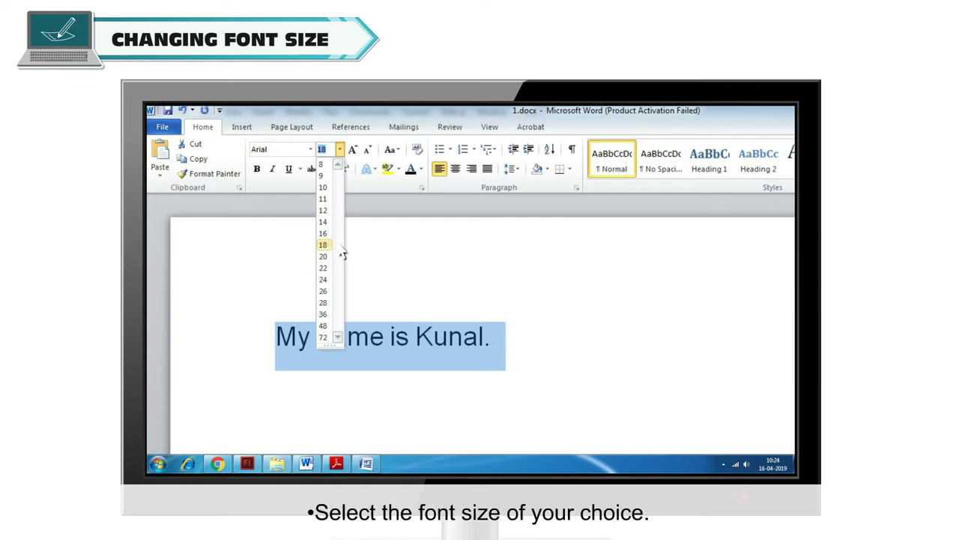
left_click(327, 297)
left_click(327, 297)
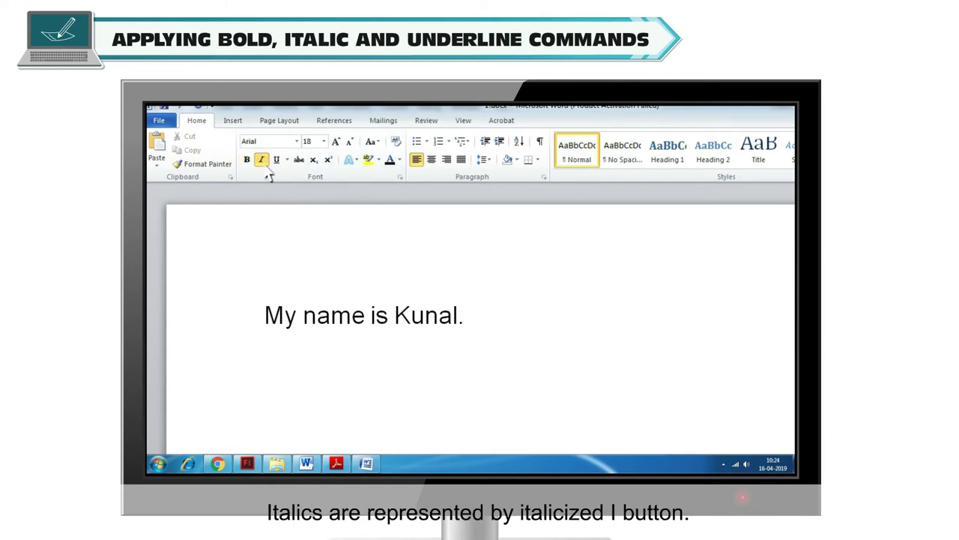
- Format the whole name sentence as bold, italic and underlined
left_click(287, 159)
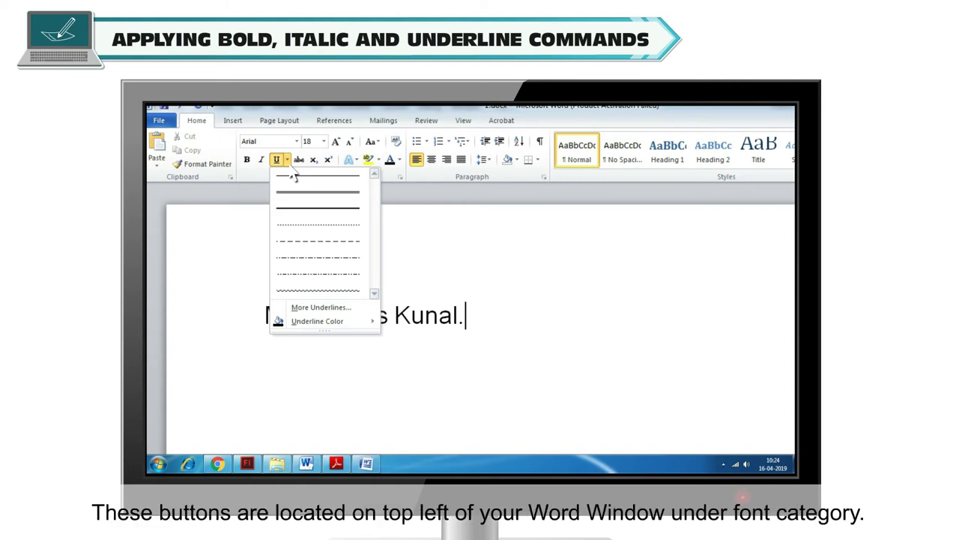
key("Escape")
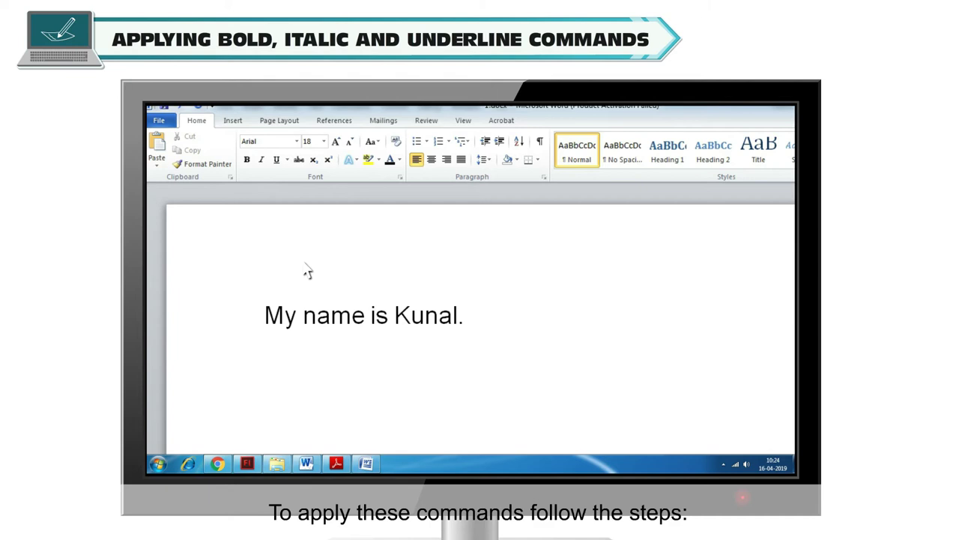
left_click_drag(265, 311, 480, 332)
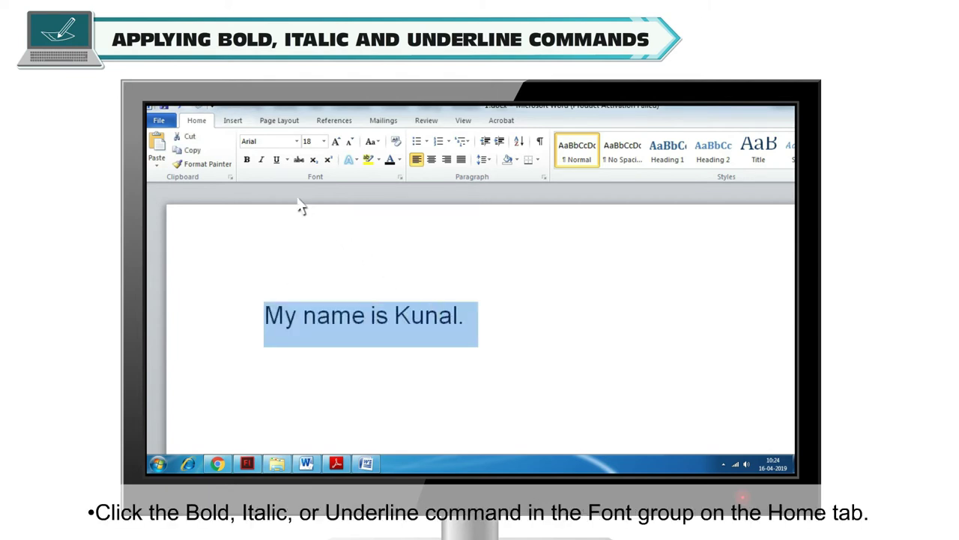
left_click(247, 159)
left_click(262, 160)
left_click(275, 160)
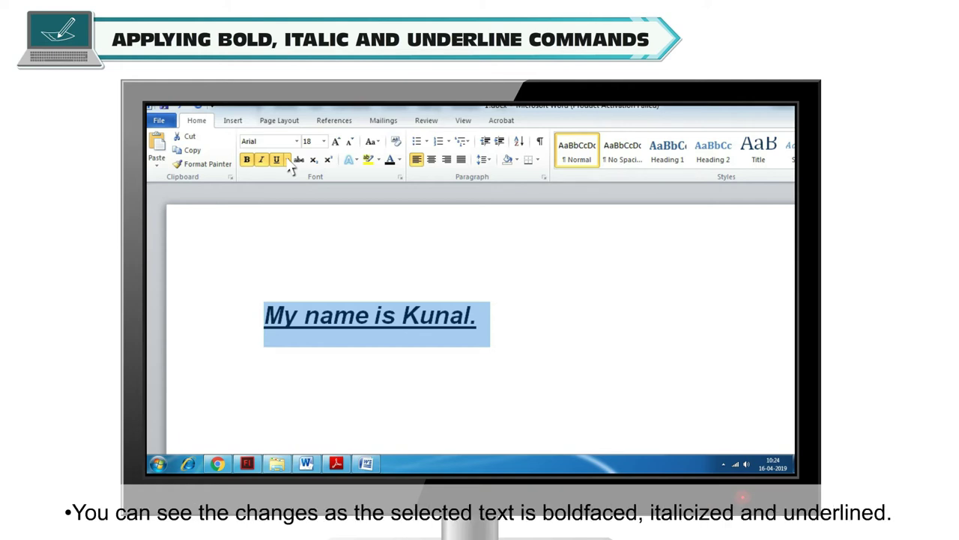
key("ctrl+z")
key("ctrl+z")
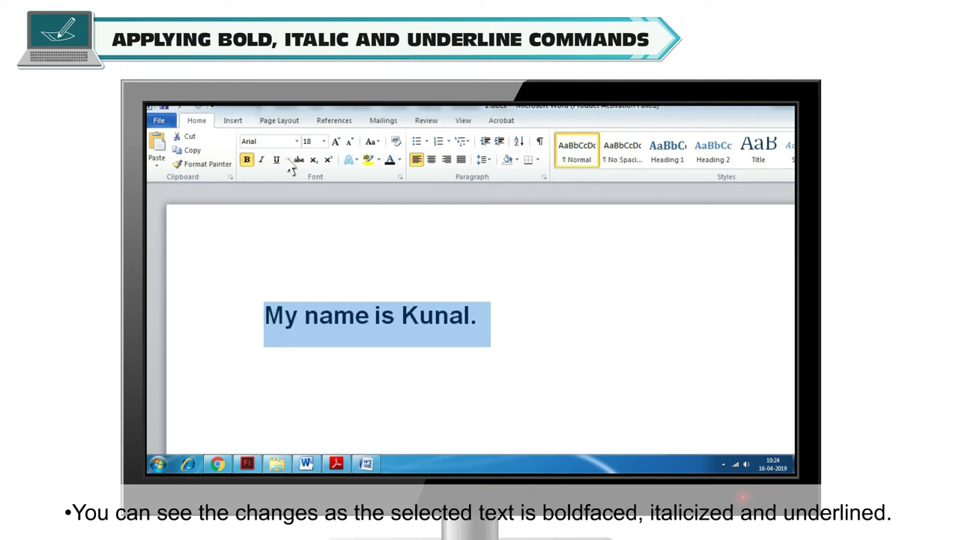
key("ctrl+i")
key("ctrl+u")
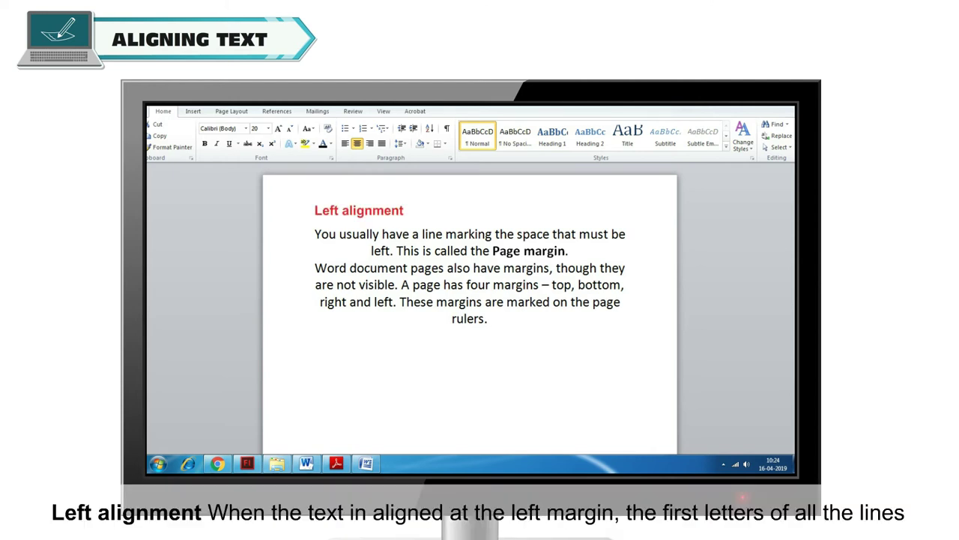
- Left-align the margin paragraph with Ctrl+L
key("ctrl+l")
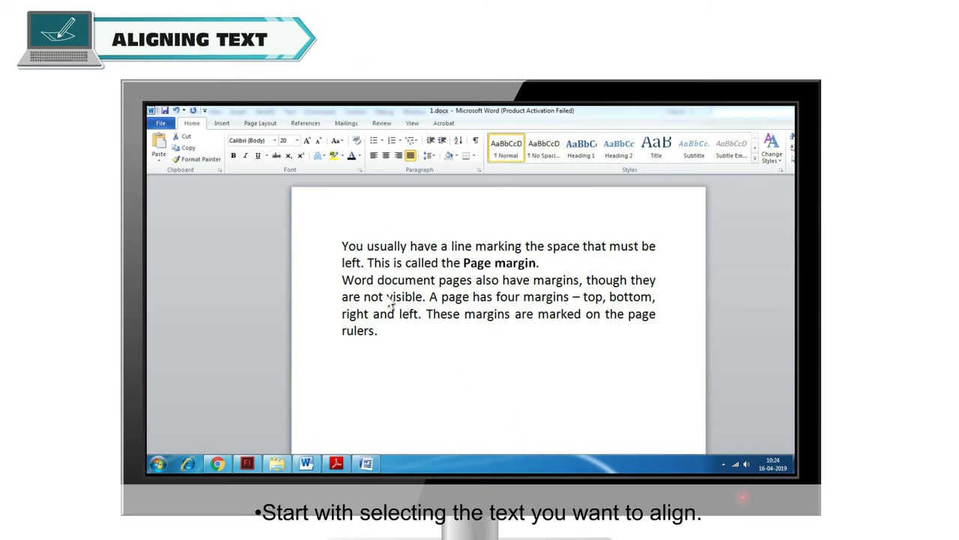
- Left-align the first paragraph, ending in 'Page margin.', instead of justifying it
left_click_drag(344, 253, 658, 262)
mouse_move(532, 276)
left_mouse_down()
mouse_move(426, 282)
mouse_move(544, 282)
left_mouse_up()
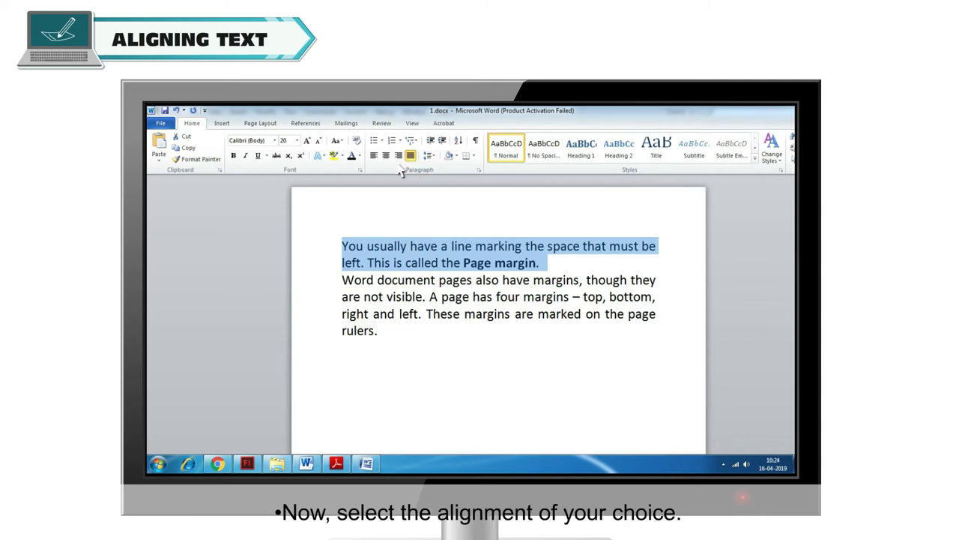
left_click(374, 156)
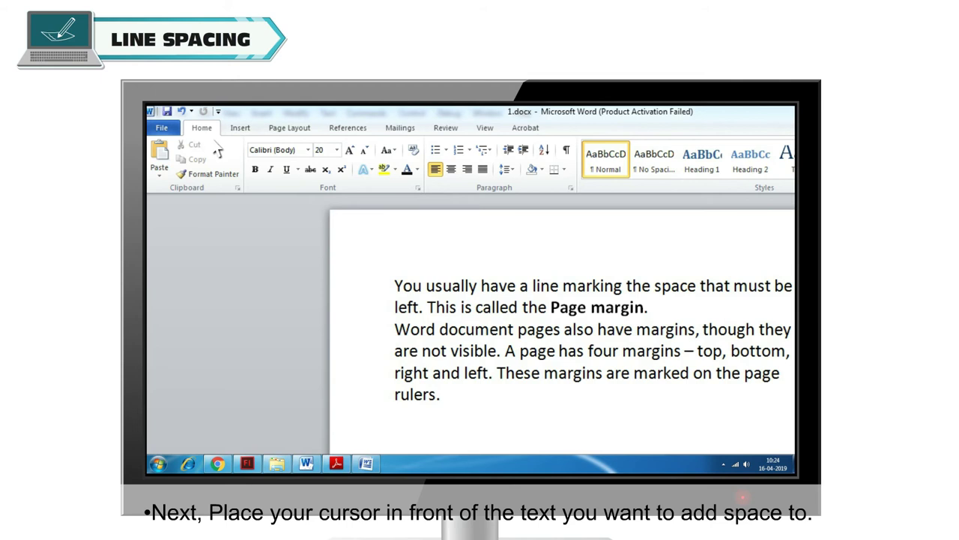
- Give the 'Page margin' paragraph 1.5 line spacing, then change it to 2.0
left_click(523, 302)
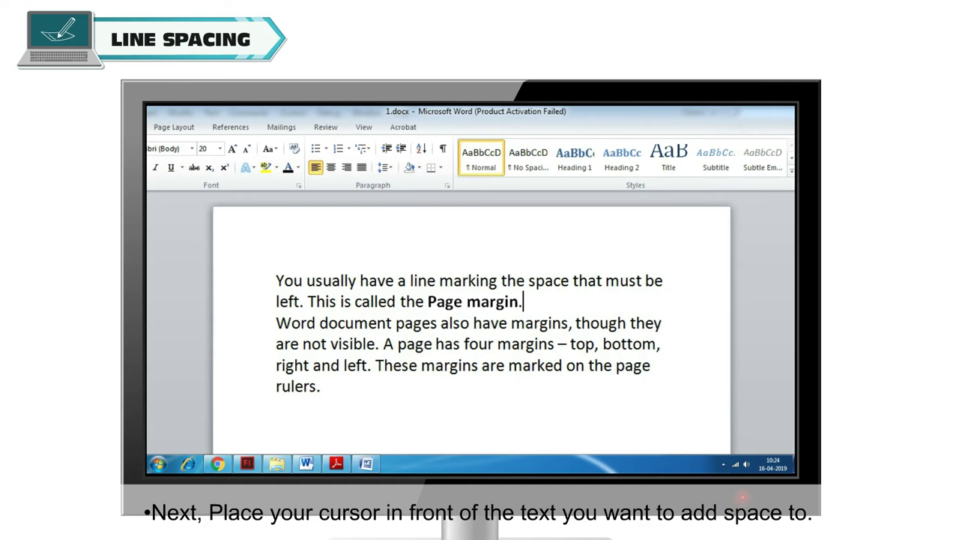
left_click(387, 167)
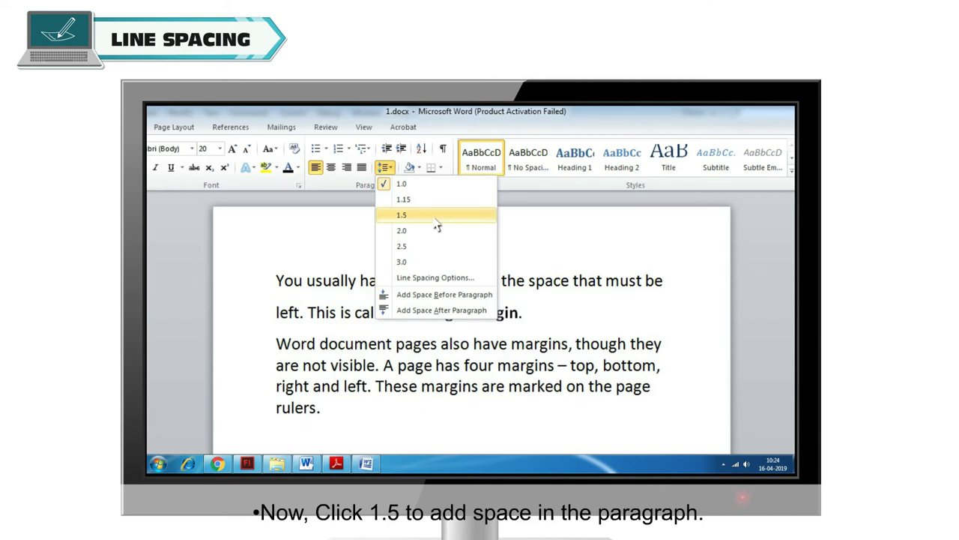
left_click(435, 217)
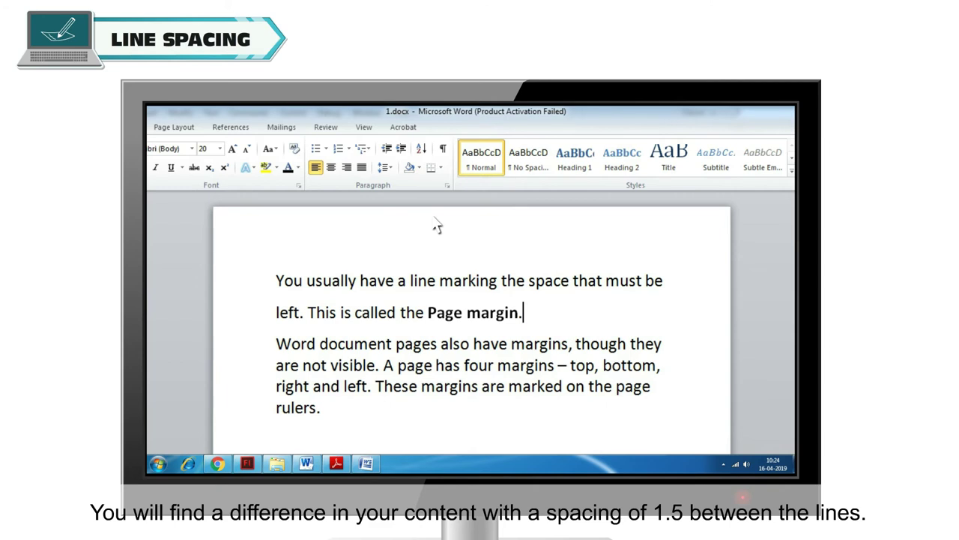
left_click(383, 167)
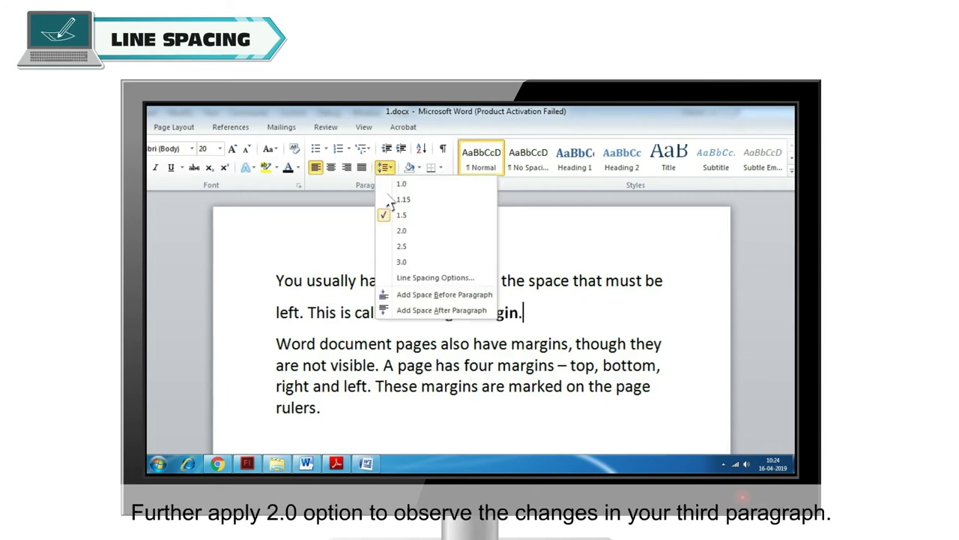
left_click(389, 231)
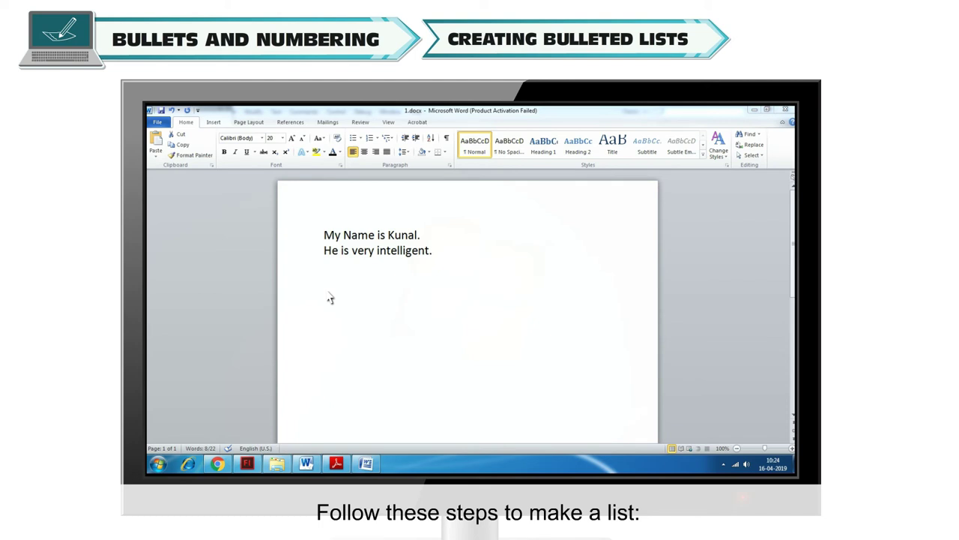
- Turn both short sentences at the top into a round-bullet list
left_click_drag(323, 235, 449, 274)
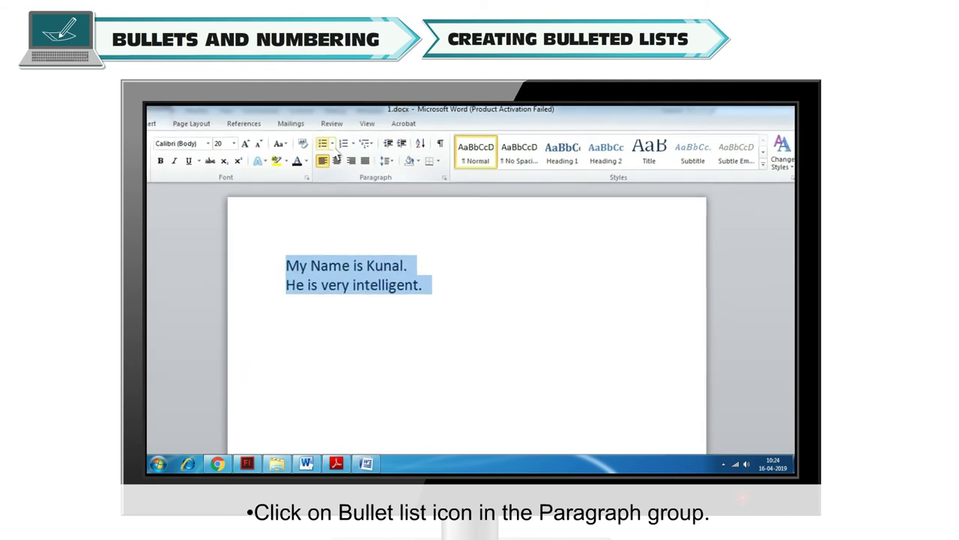
left_click(333, 144)
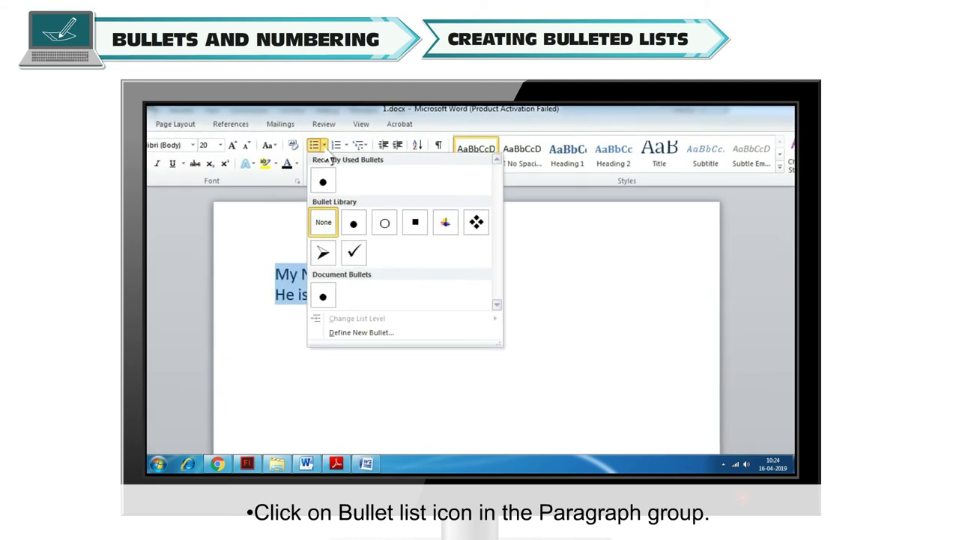
left_click(323, 183)
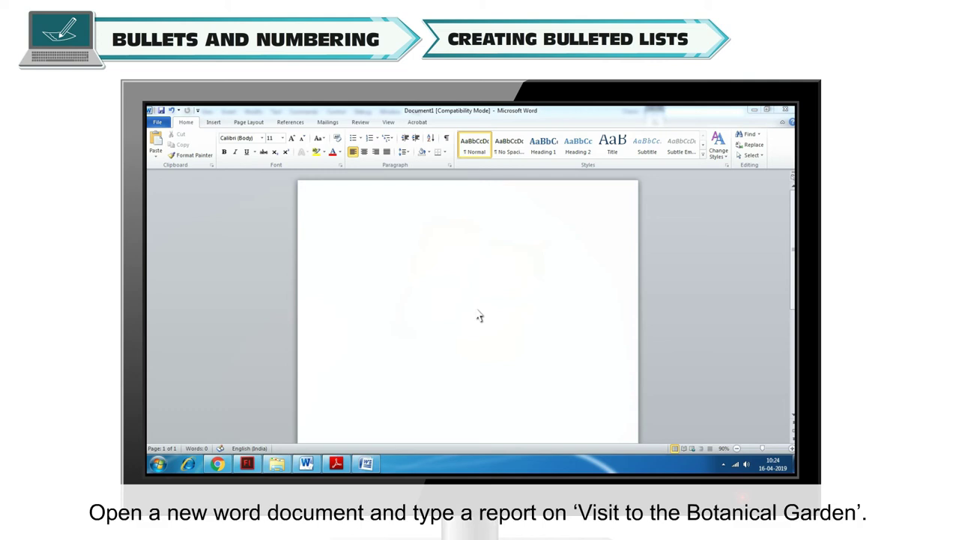
- Type the report title 'Visit to the Botanical Garden'
type("Visit to the ")
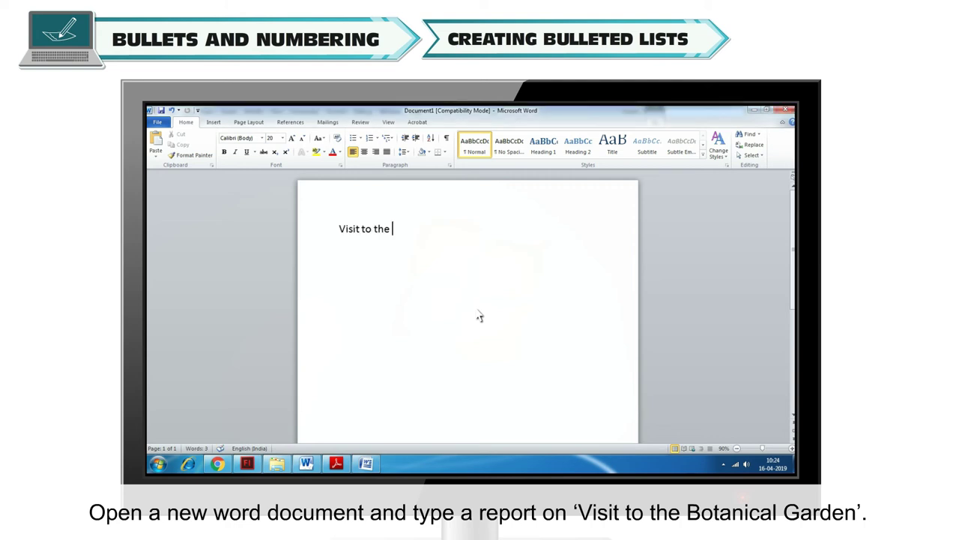
type("Botanical Garden")
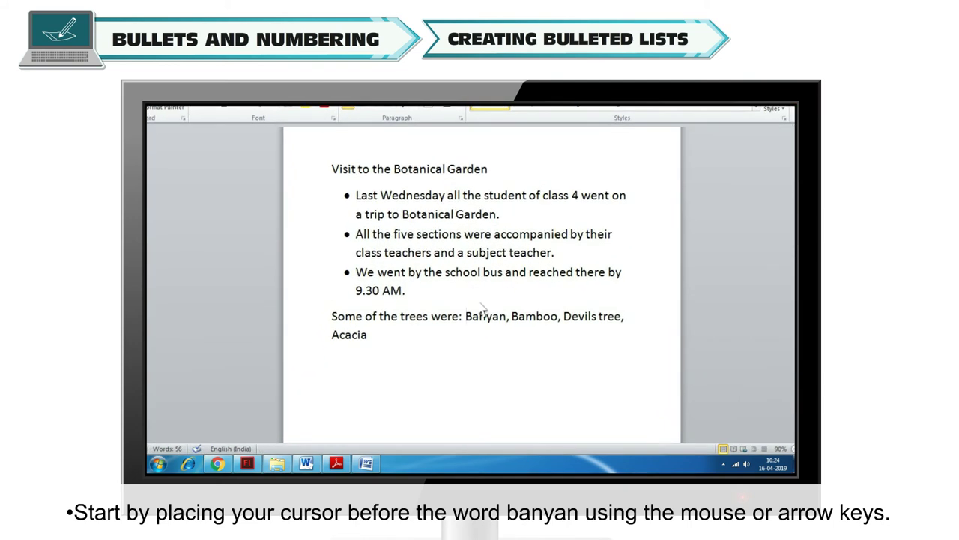
- Put Banyan, Bamboo, Devils tree and Acacia on separate lines, removing the commas between them
left_click(465, 315)
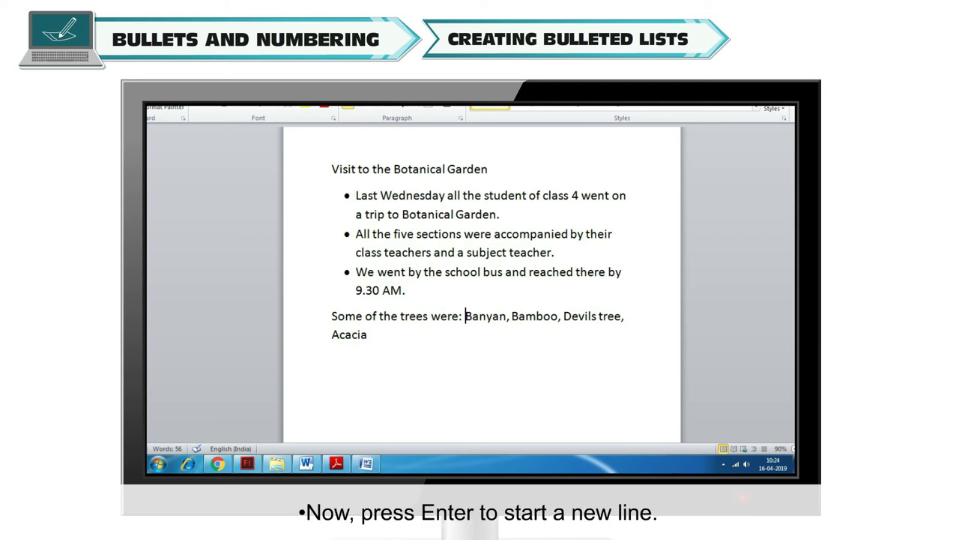
key("Return")
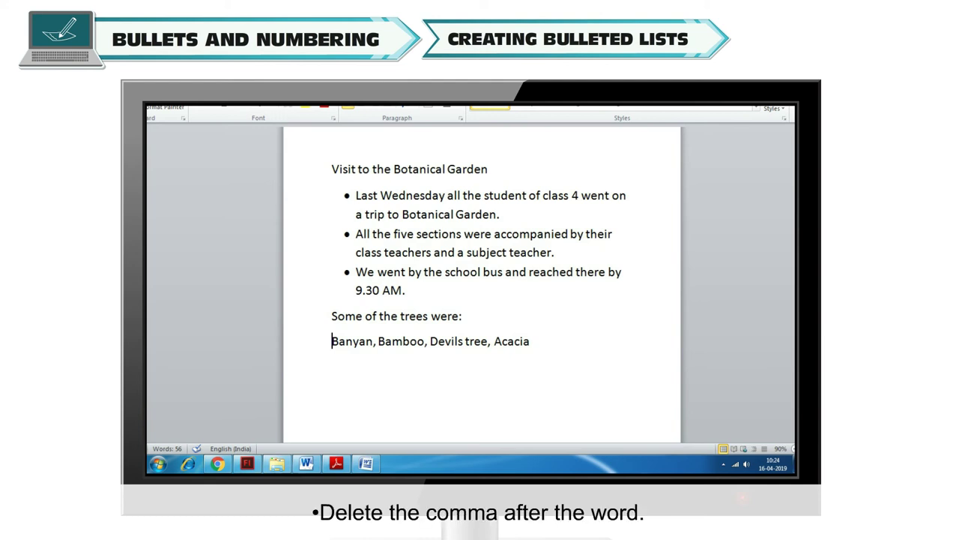
left_click(378, 341)
key("Return")
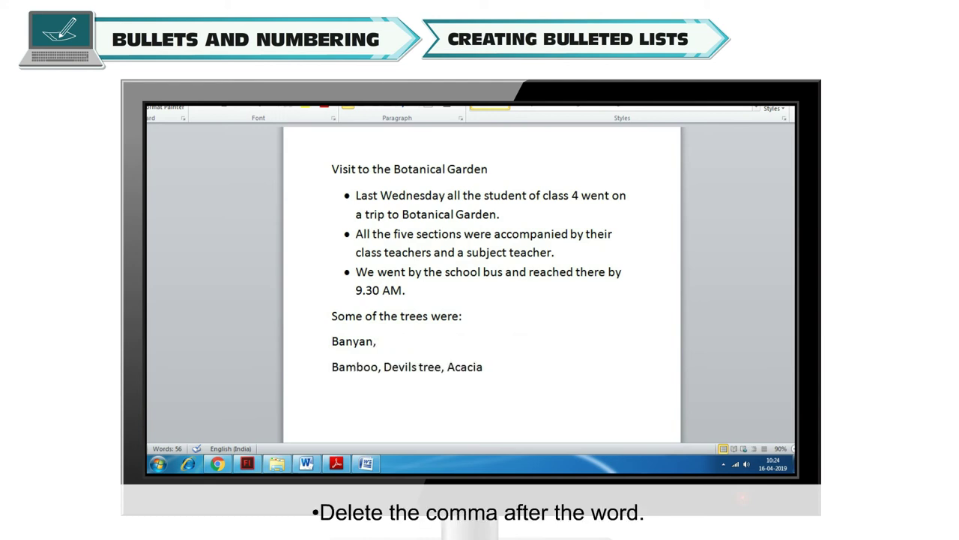
left_click(377, 341)
key("BackSpace")
left_click(382, 367)
key("Return")
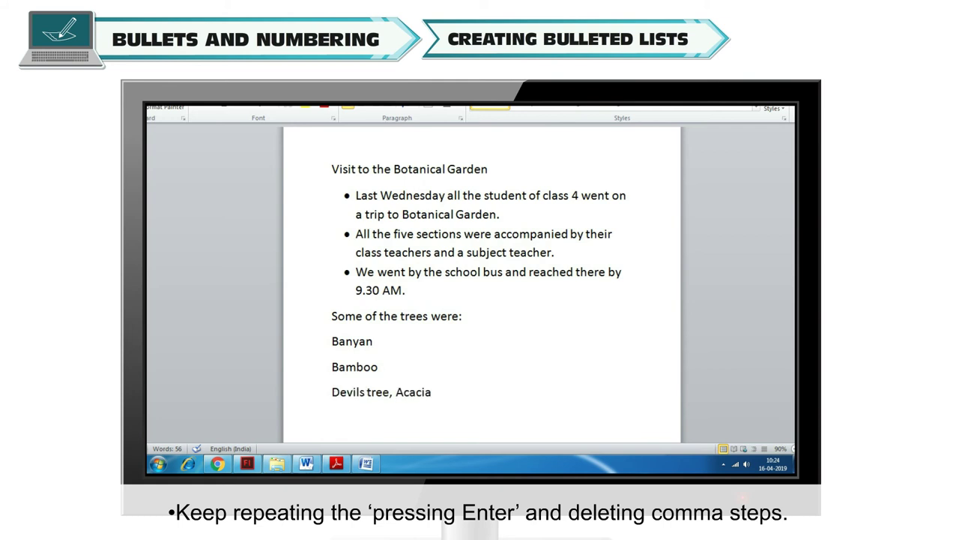
left_click(395, 392)
key("BackSpace")
key("BackSpace")
key("Return")
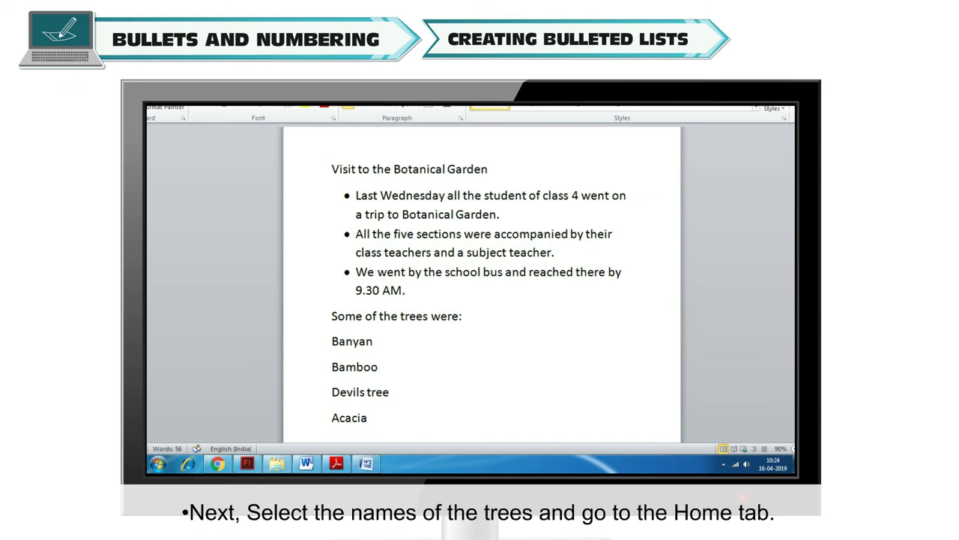
- Bullet the four tree names, trying flower bullets first, then arrow bullets
left_click_drag(332, 341, 377, 426)
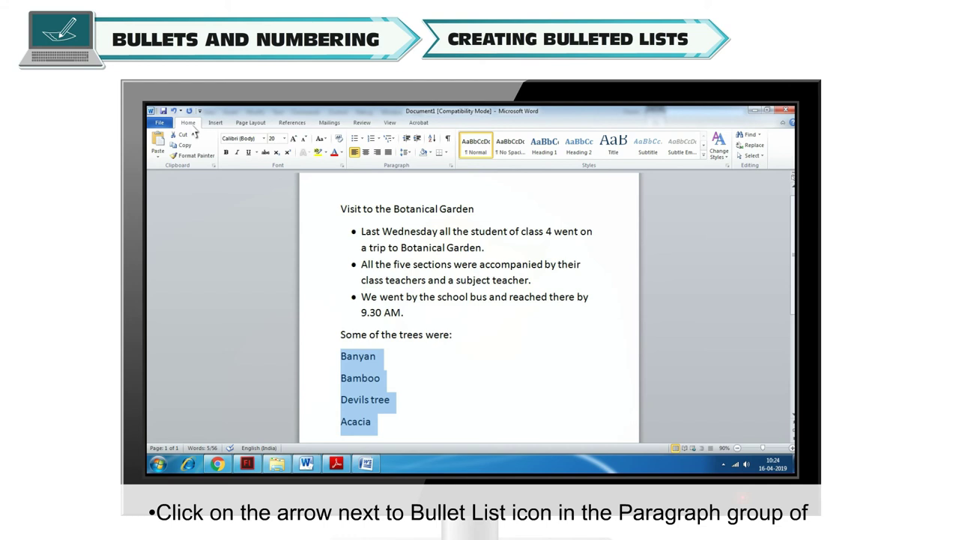
left_click(362, 138)
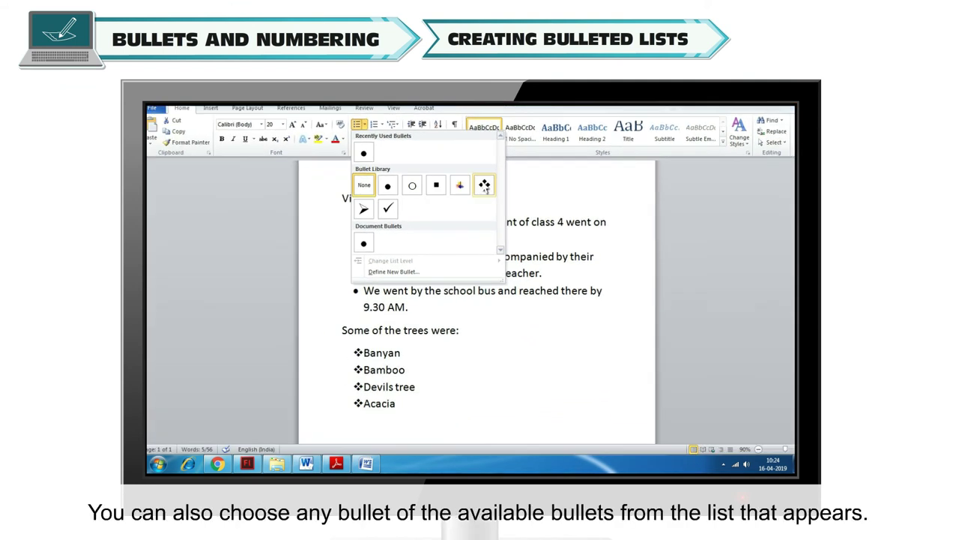
left_click(485, 189)
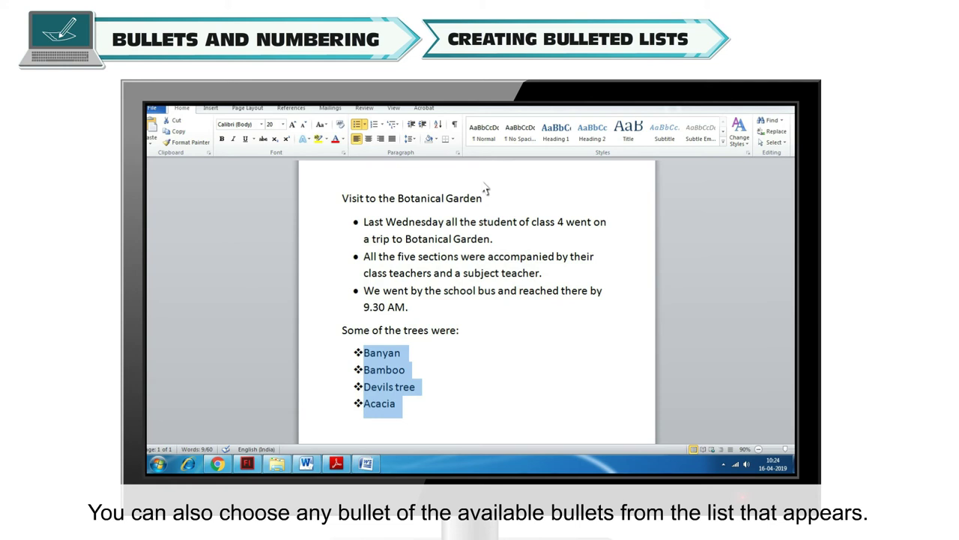
left_click(365, 125)
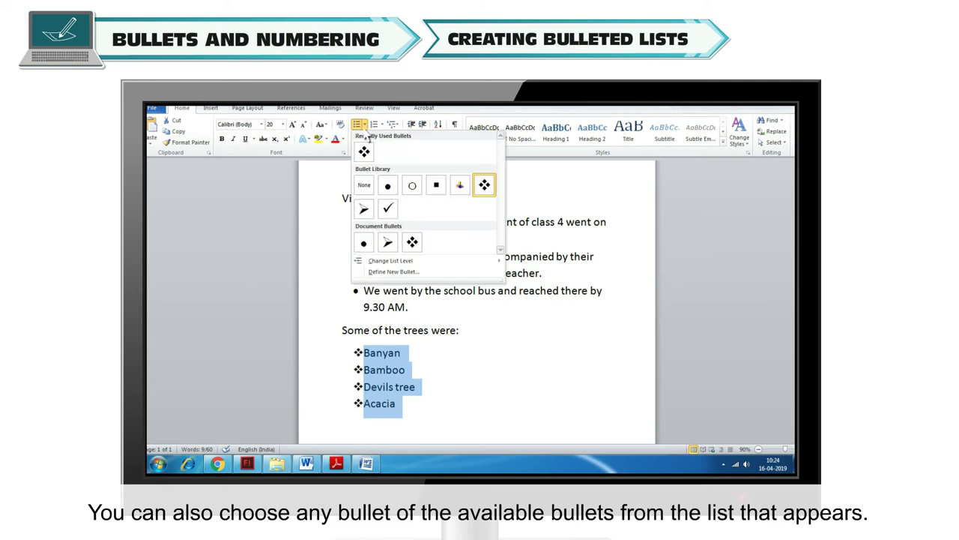
left_click(364, 210)
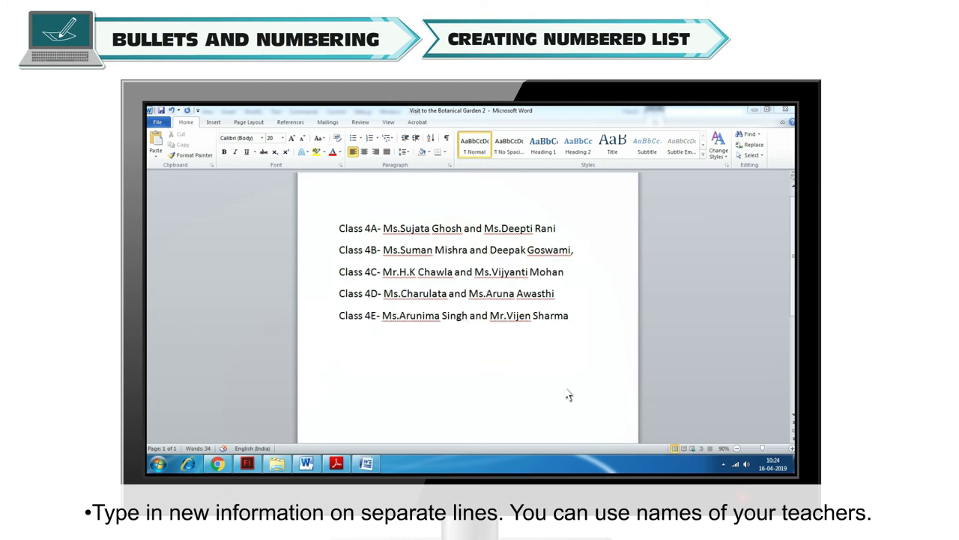
- Number the five class-teacher lines, changing from the 1. 2. 3. style to 1) 2) 3)
left_click_drag(338, 226, 589, 334)
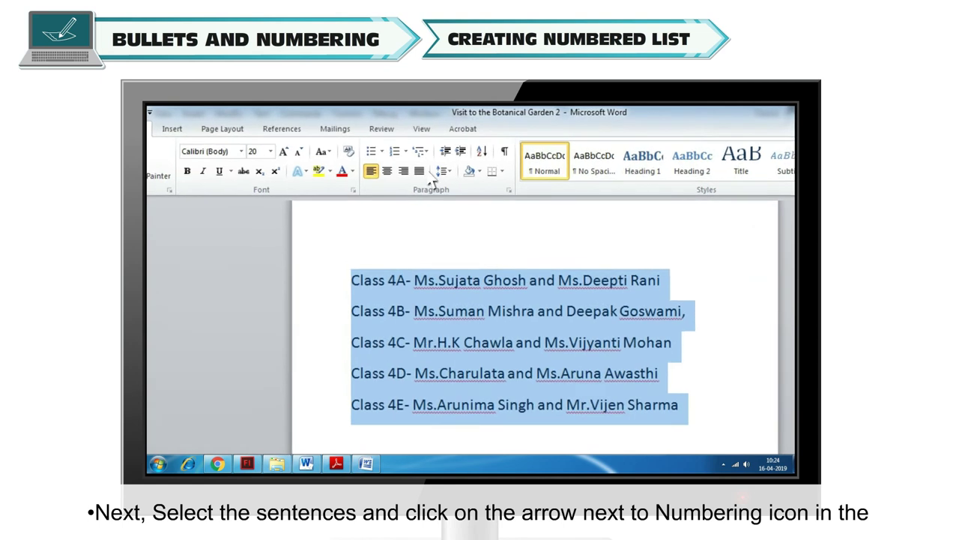
left_click(403, 151)
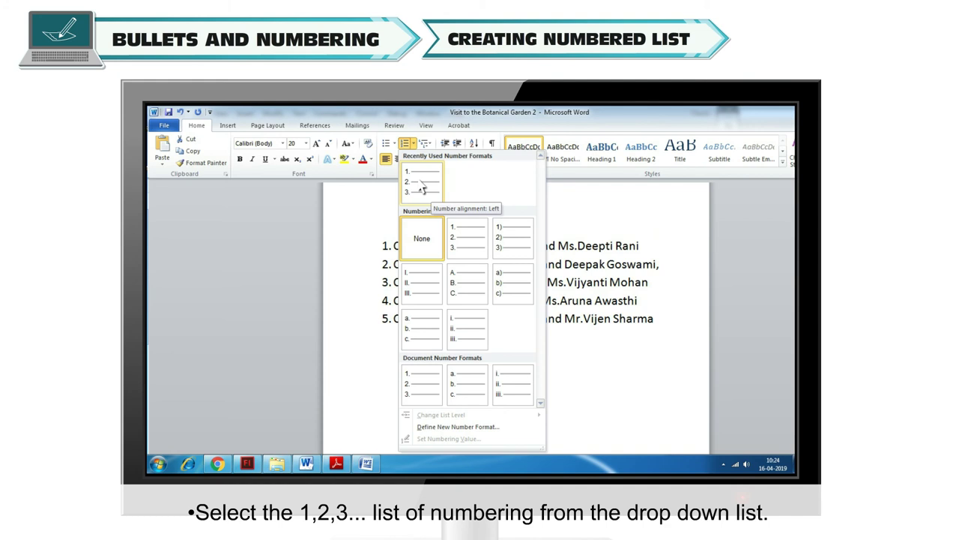
left_click(423, 183)
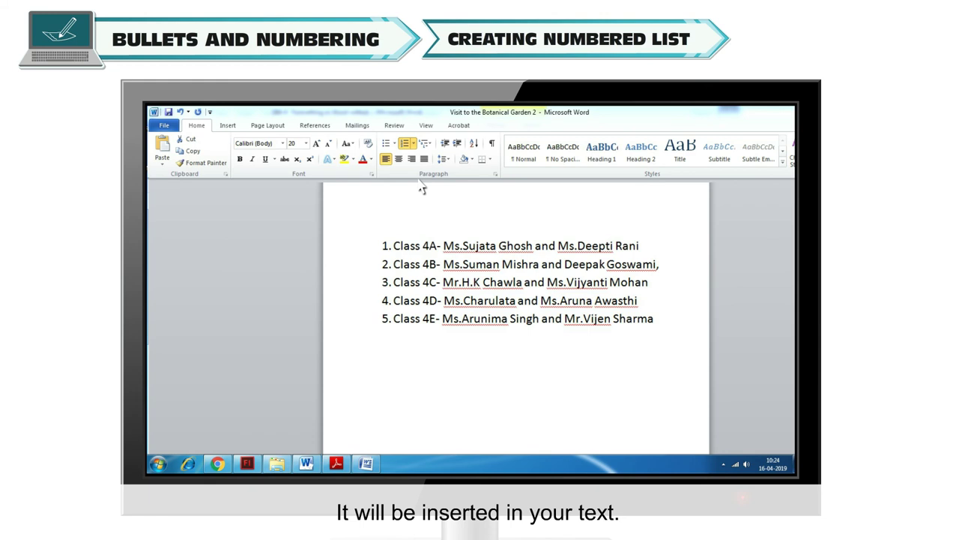
left_click(413, 143)
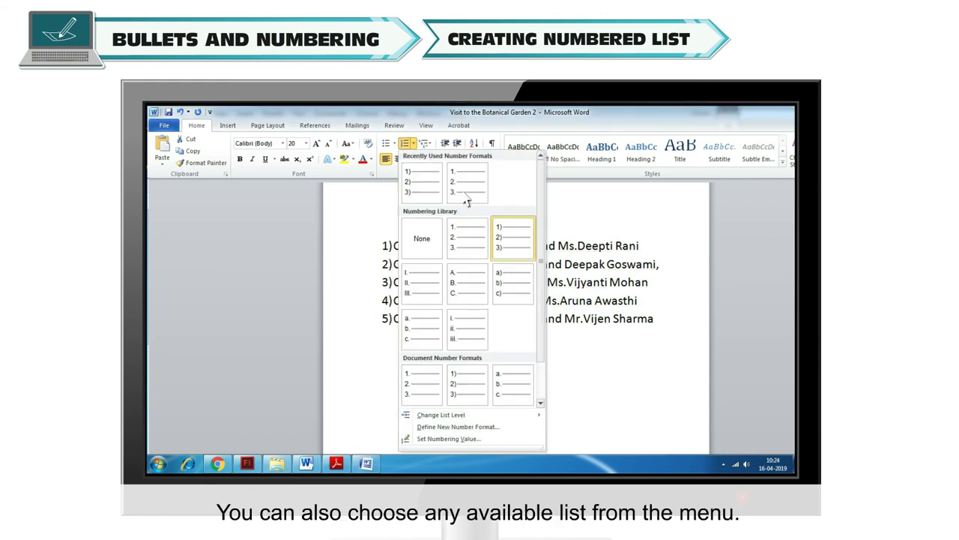
left_click(515, 247)
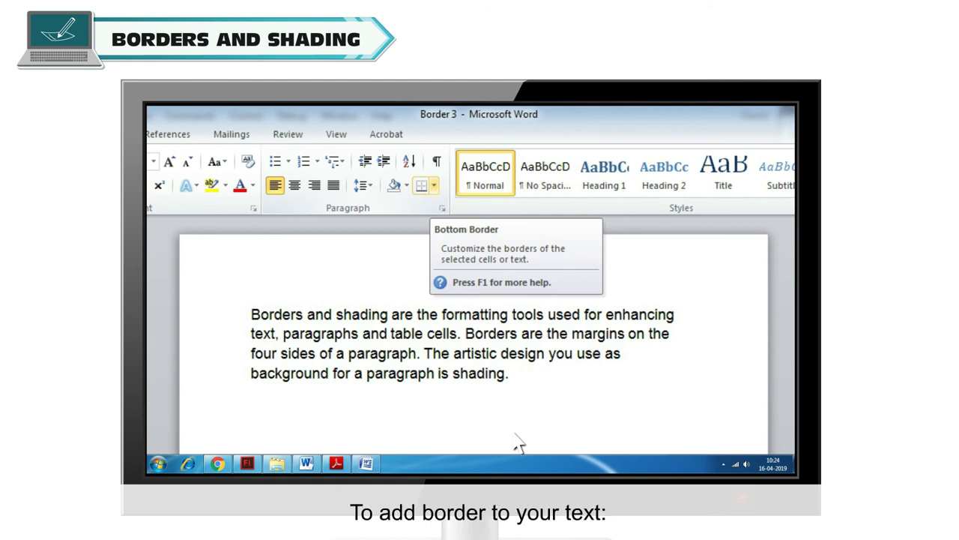
- Put a 3 pt box border around the borders-and-shading paragraph using Borders and Shading
left_click_drag(252, 314, 517, 382)
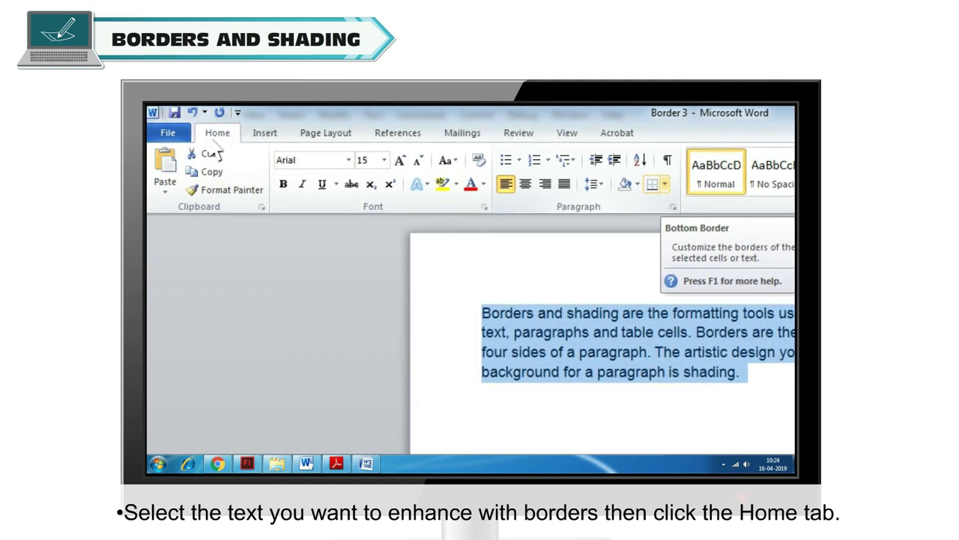
left_click(664, 184)
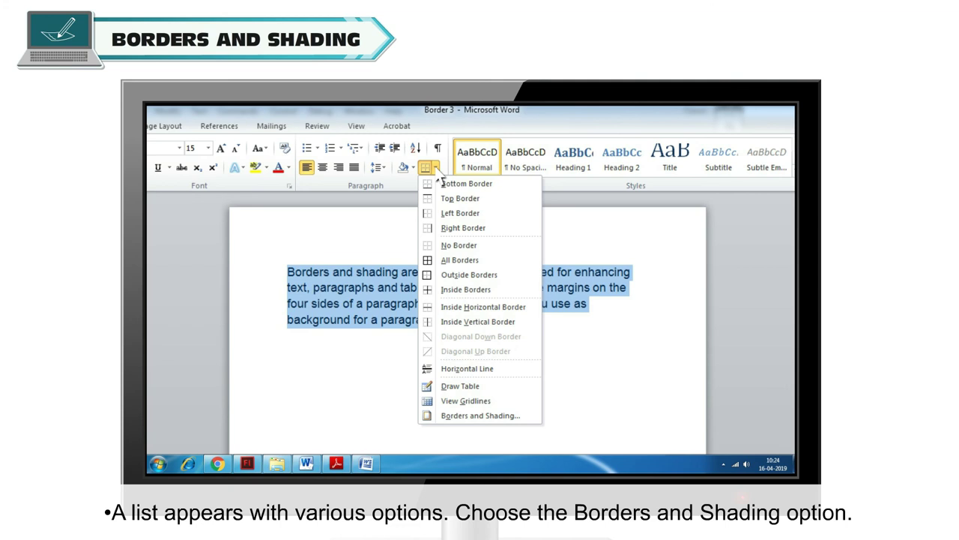
left_click(468, 425)
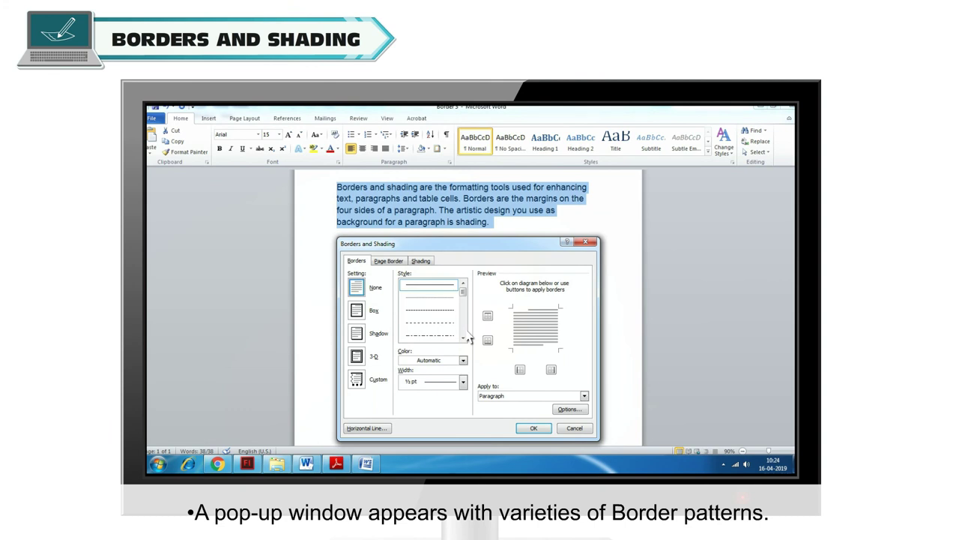
left_click(356, 311)
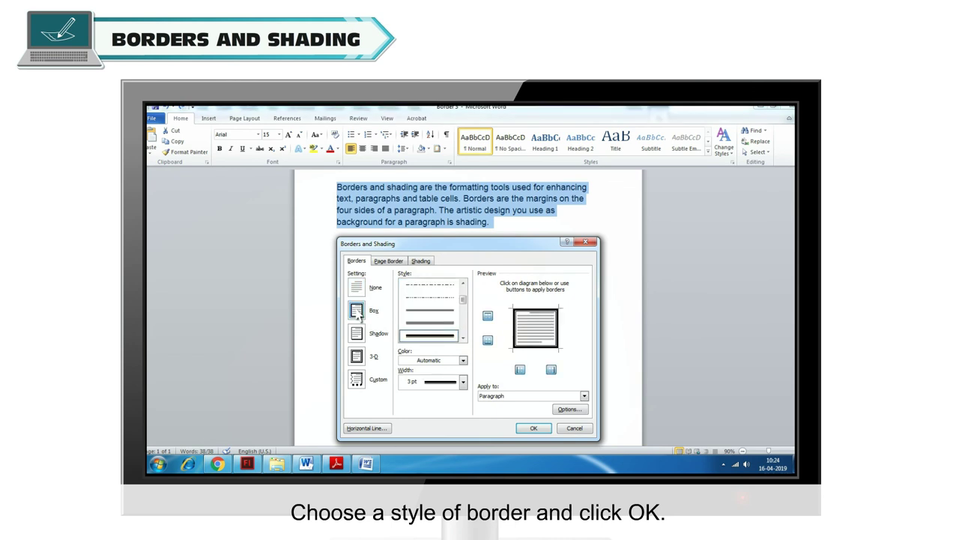
left_click(535, 429)
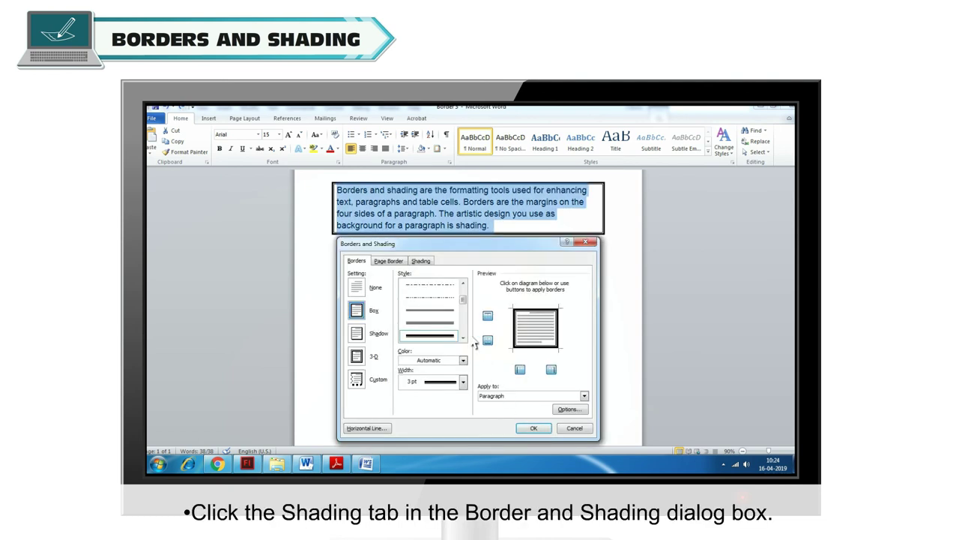
- Shade the paragraph with a light aqua fill, then with a 15% grey pattern
left_click(421, 261)
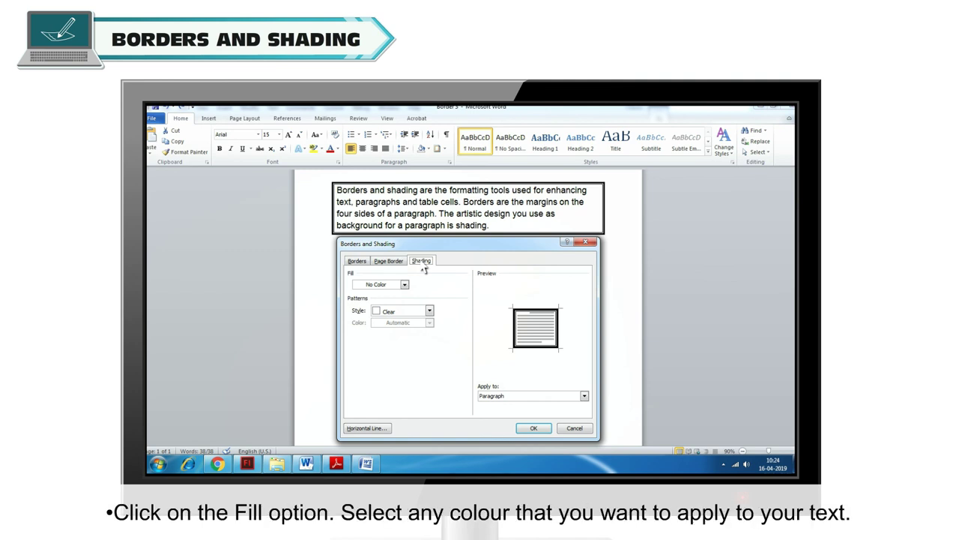
left_click(405, 285)
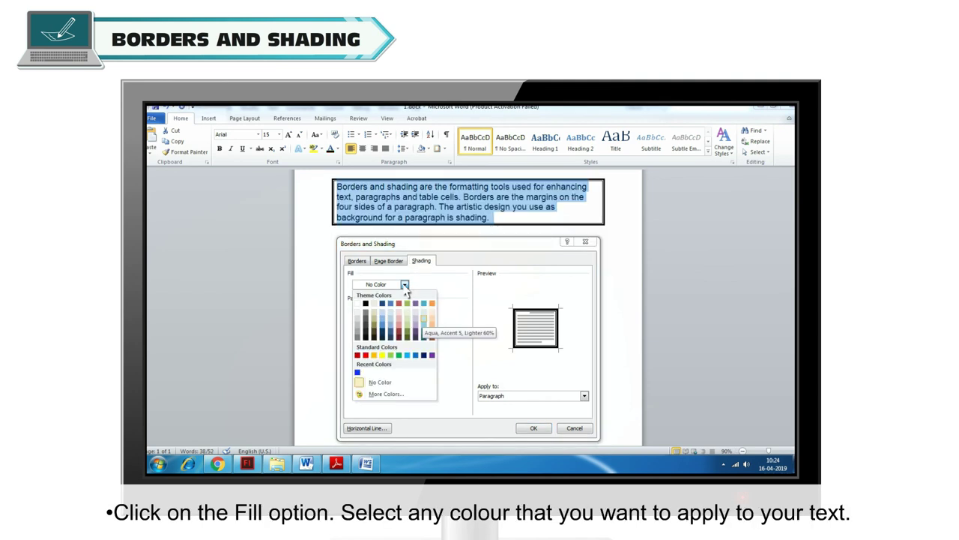
left_click(425, 322)
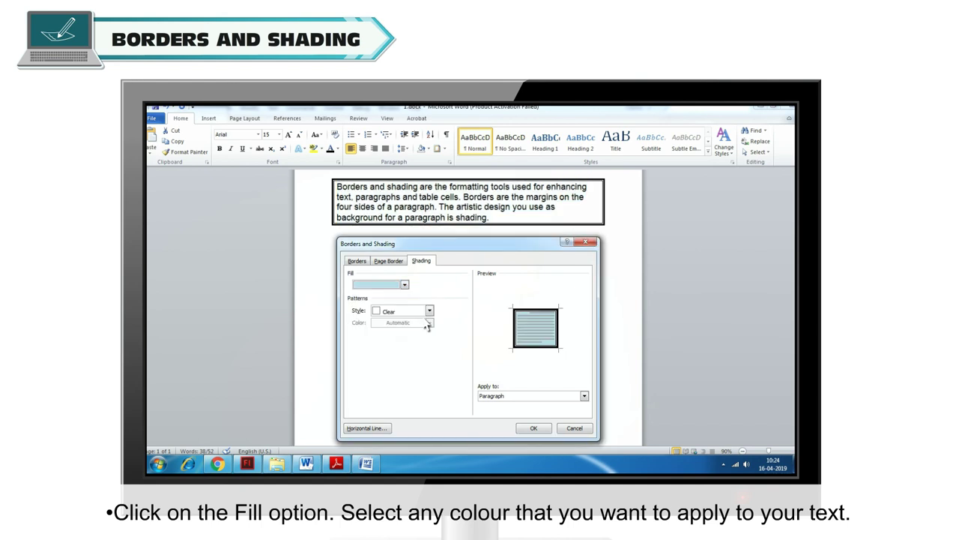
key("Return")
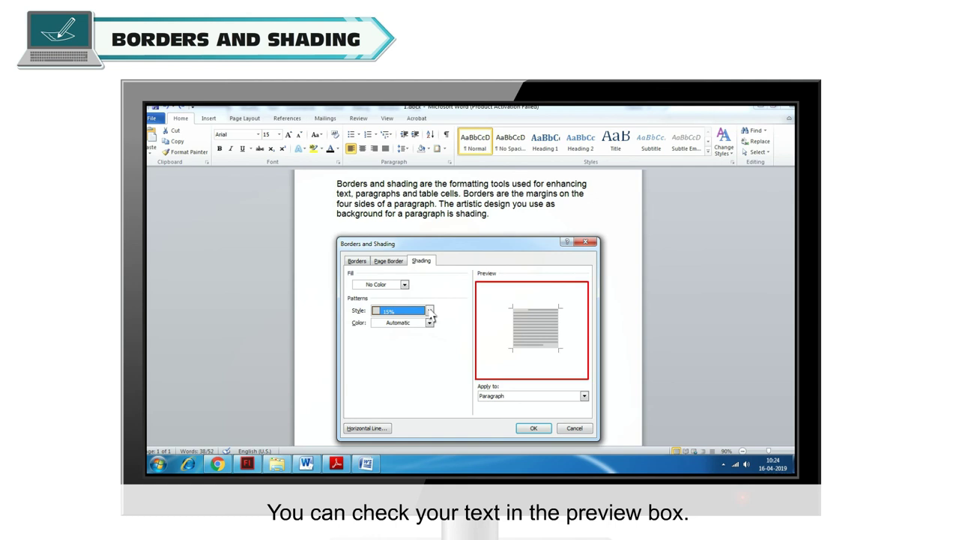
left_click(534, 429)
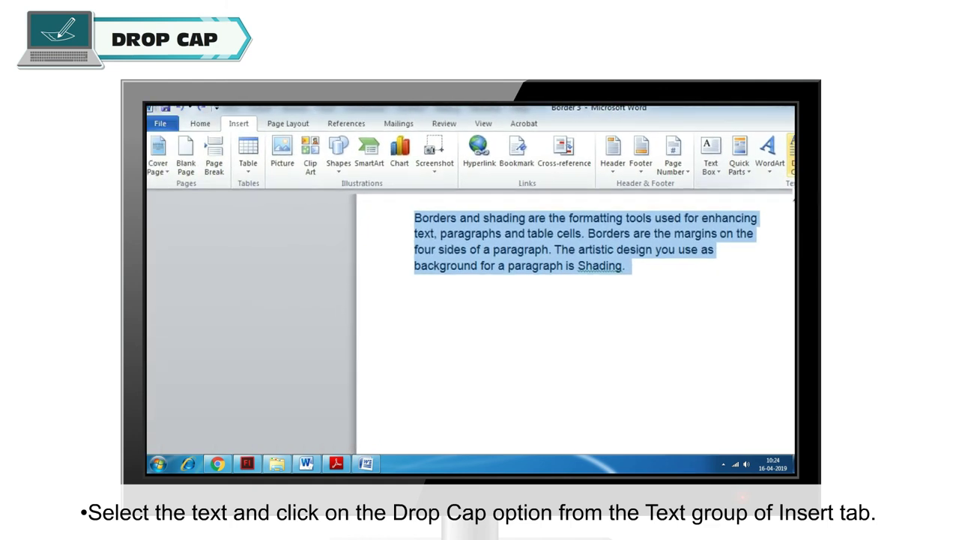
- Make the paragraph's first letter B a dropped capital, then deselect its frame
left_click(793, 166)
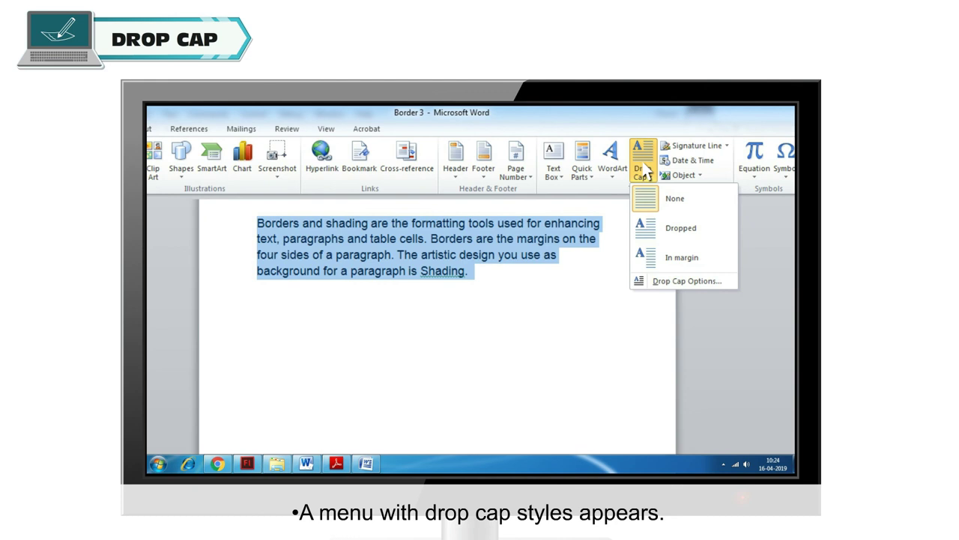
left_click(674, 228)
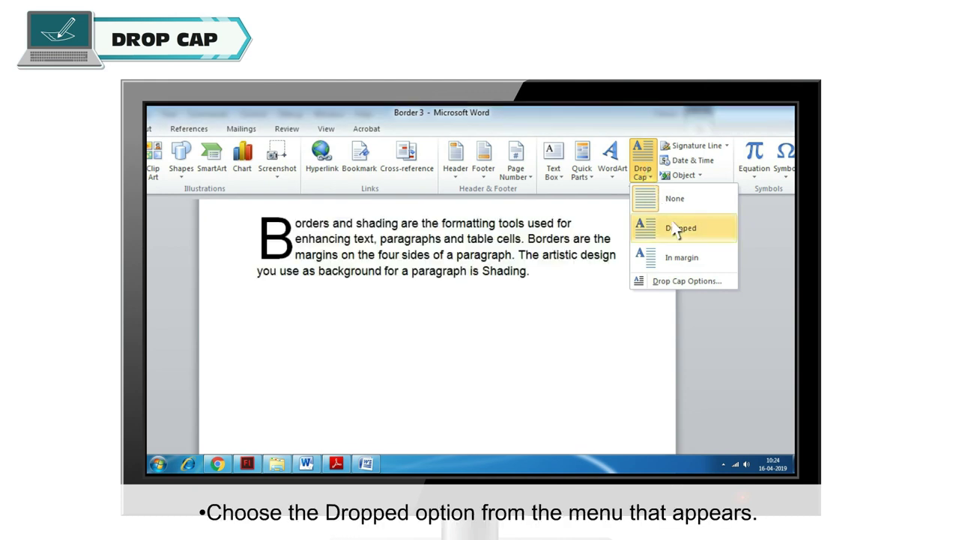
left_click(675, 231)
left_click(676, 230)
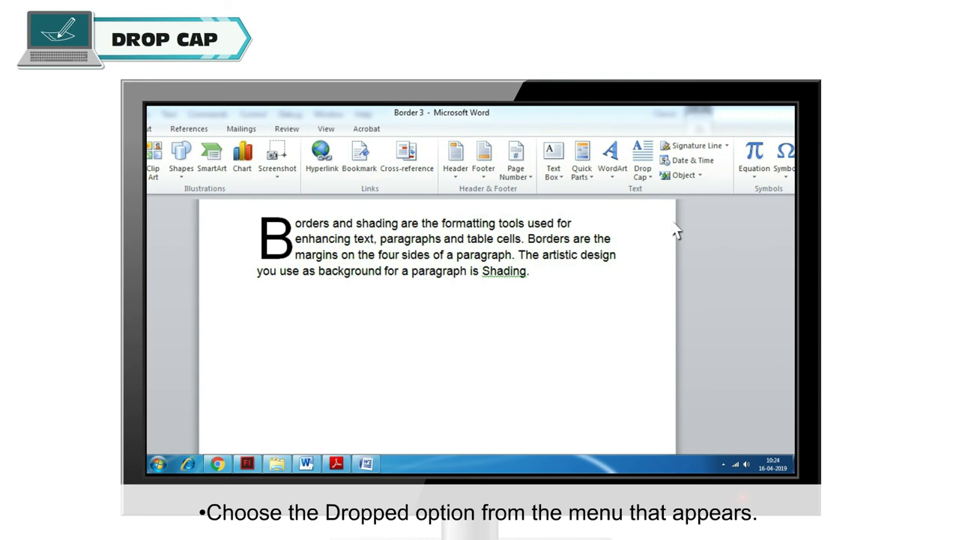